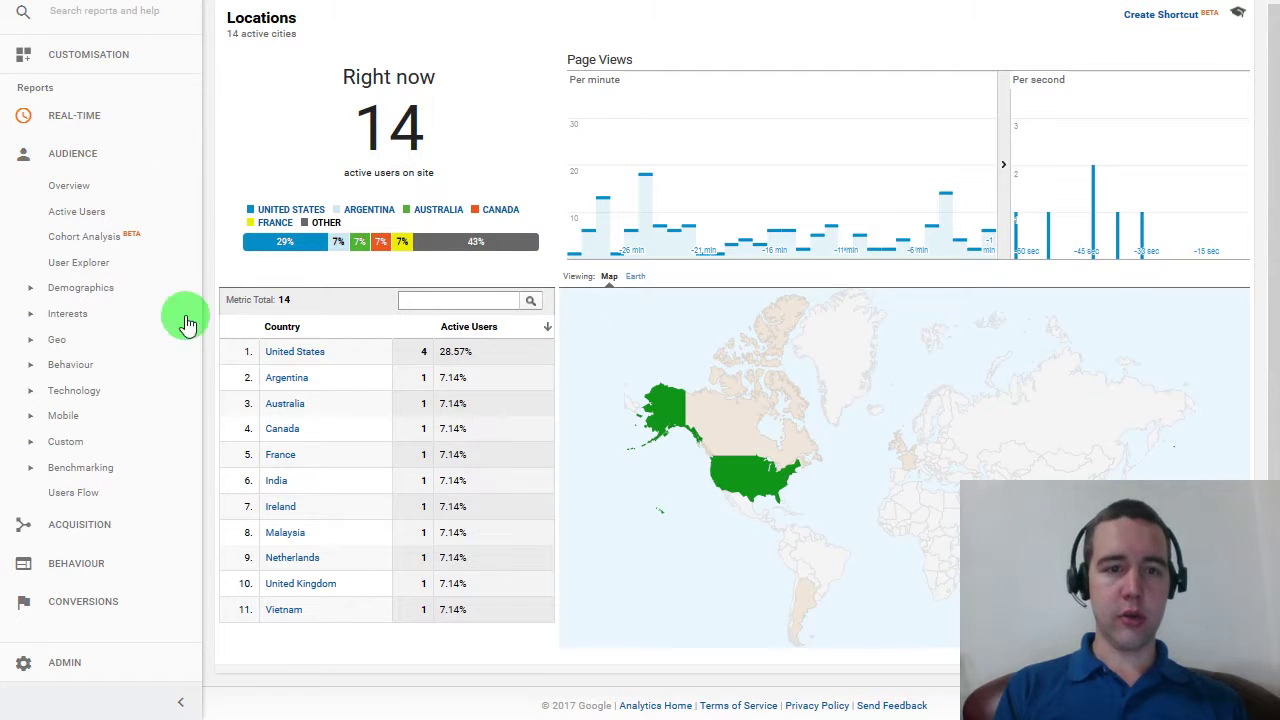
Open User Explorer and dismiss the suggested Made a Purchase segment, leaving All Users (123,473).
{"action": "left_click", "coordinate": [100, 265]}
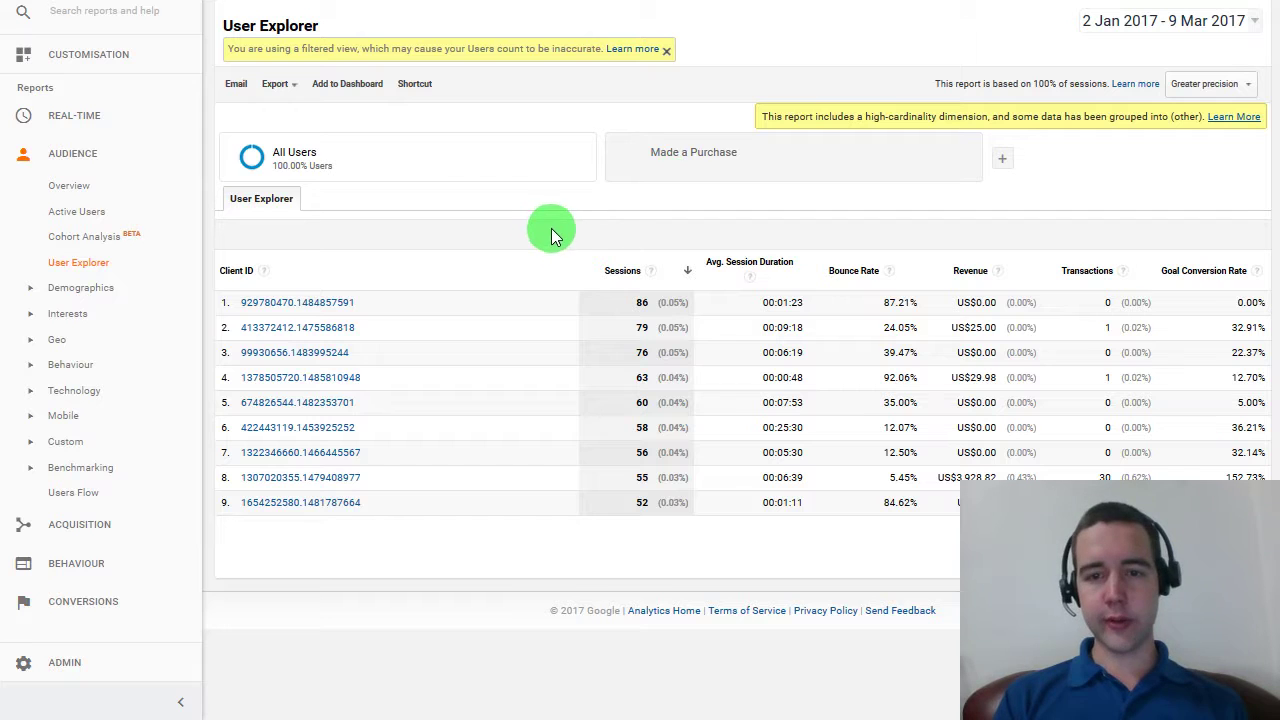
{"action": "left_click", "coordinate": [930, 147]}
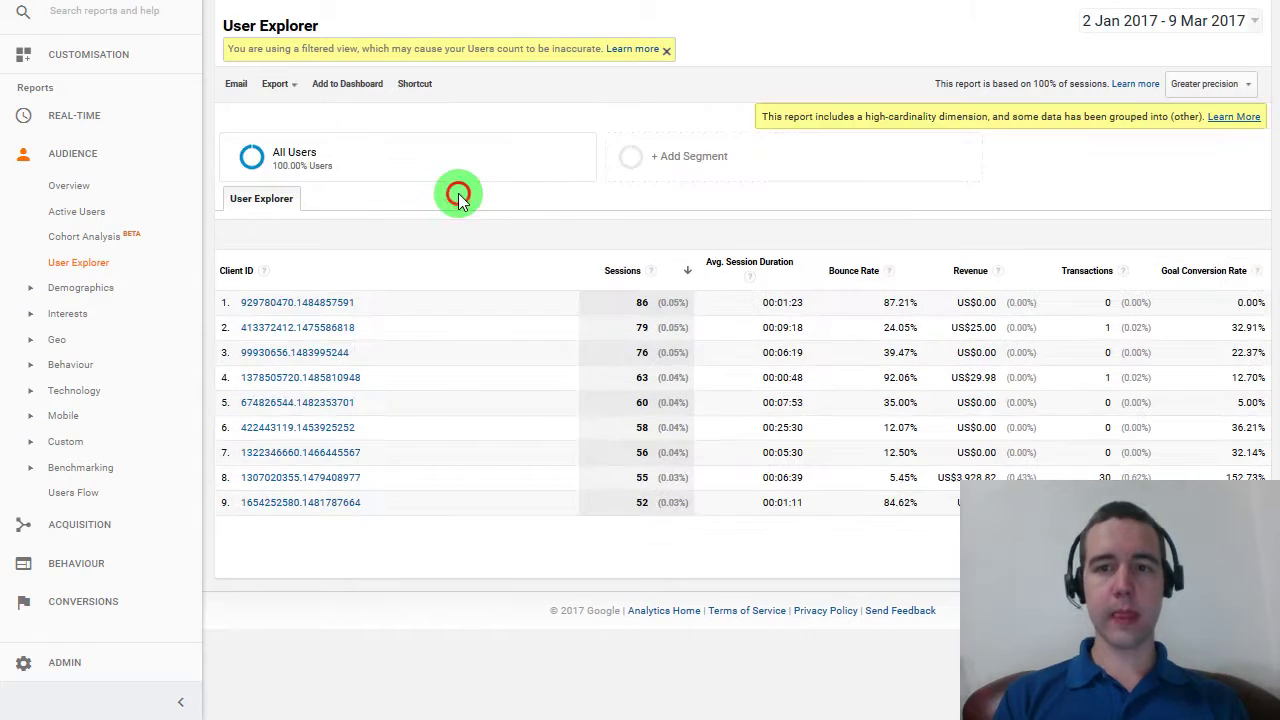
{"action": "mouse_move", "coordinate": [257, 157]}
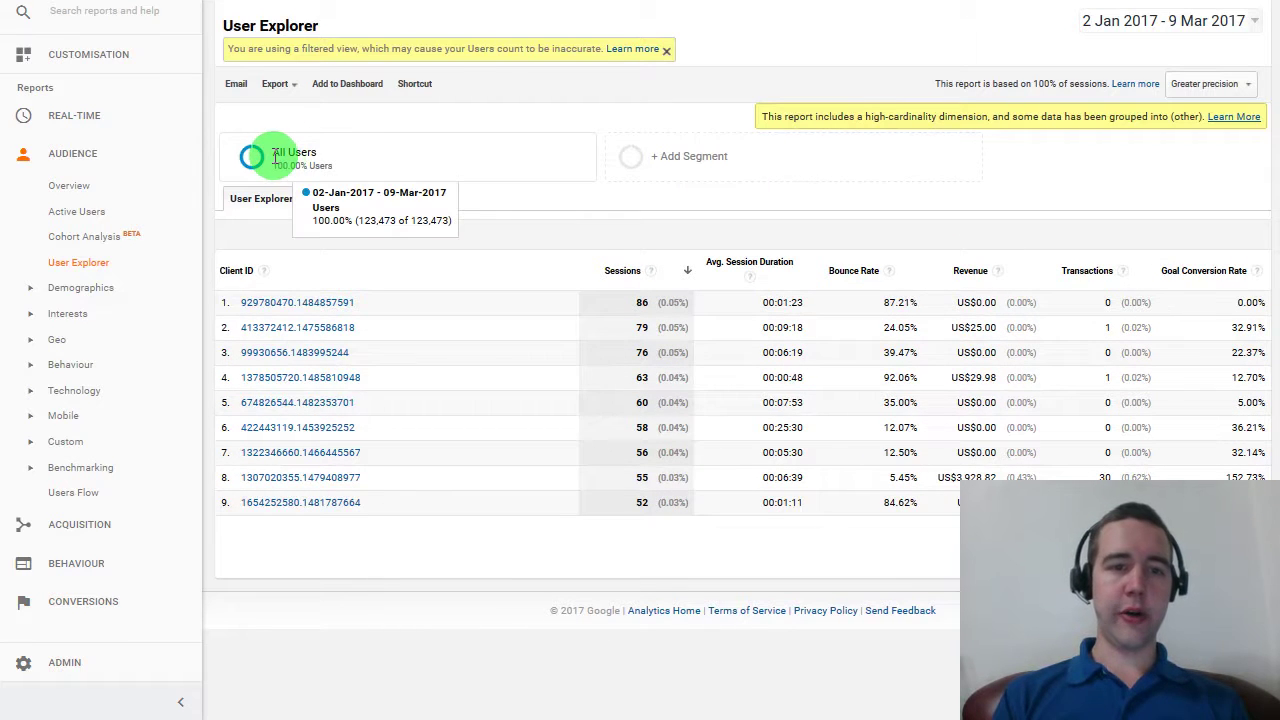
Add the Made a Purchase segment (3.38% of users) to the User Explorer report.
{"action": "left_click", "coordinate": [632, 168]}
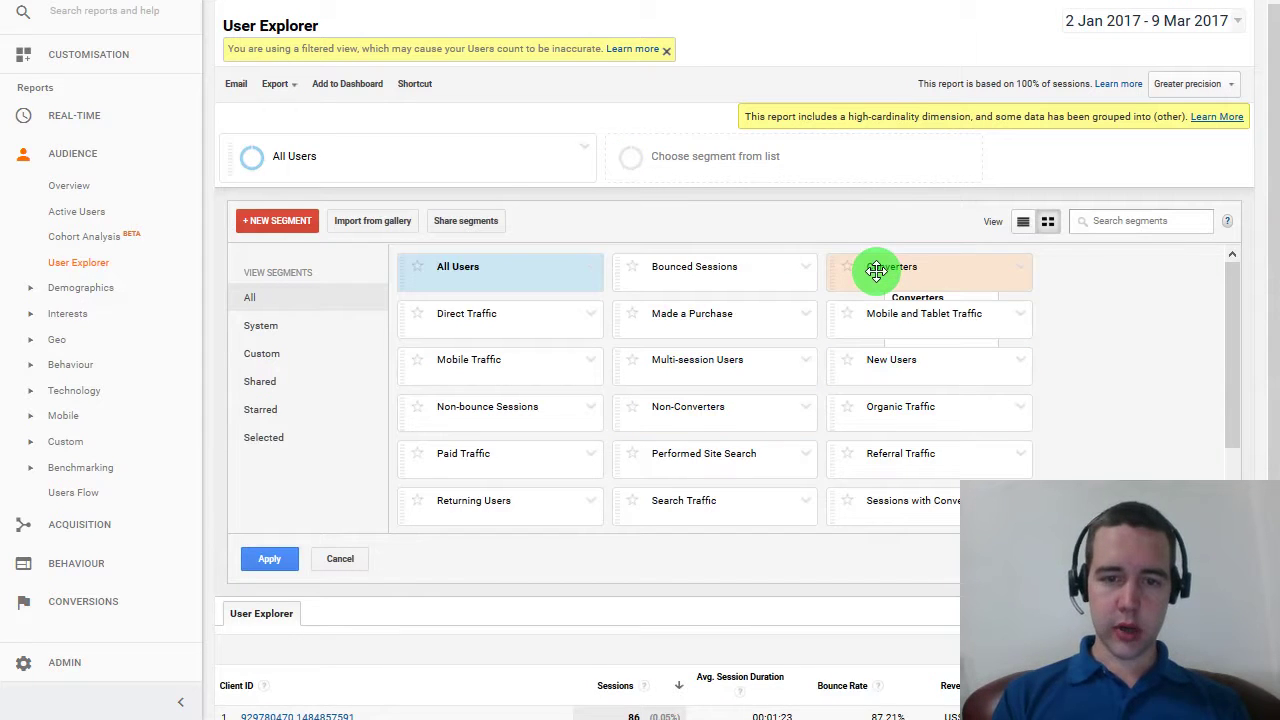
{"action": "left_click", "coordinate": [758, 325]}
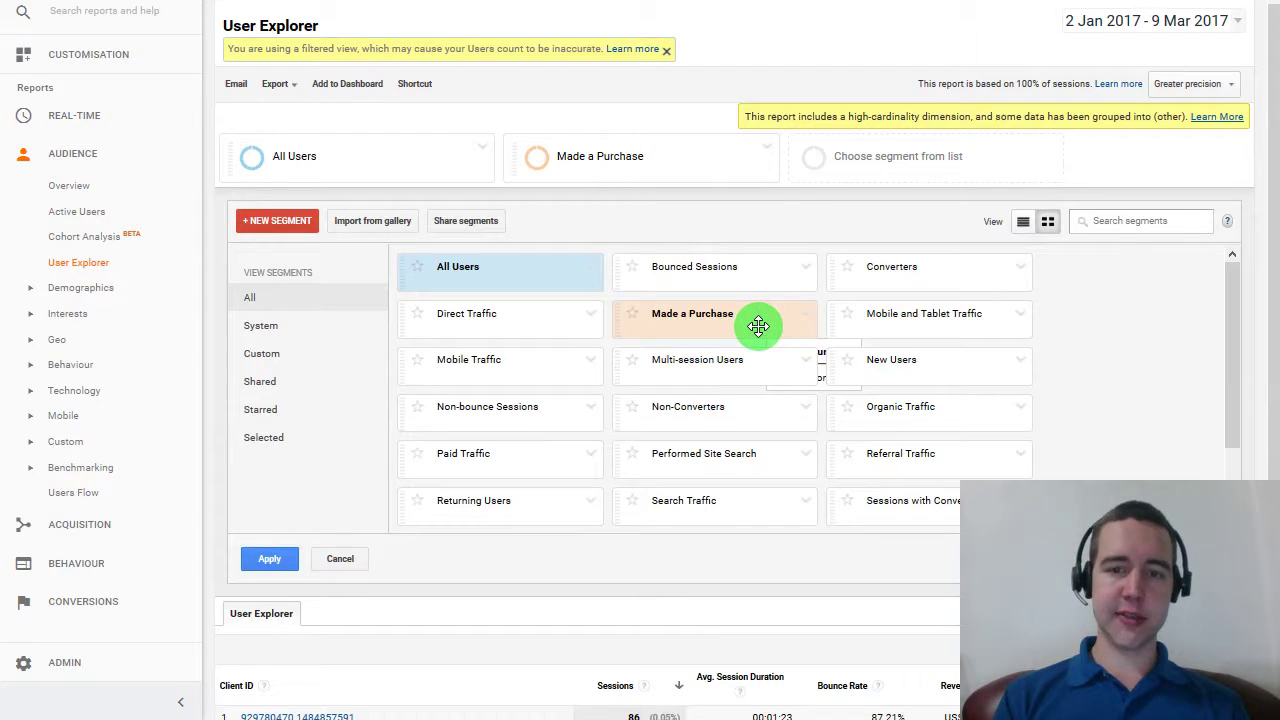
{"action": "left_click", "coordinate": [262, 560]}
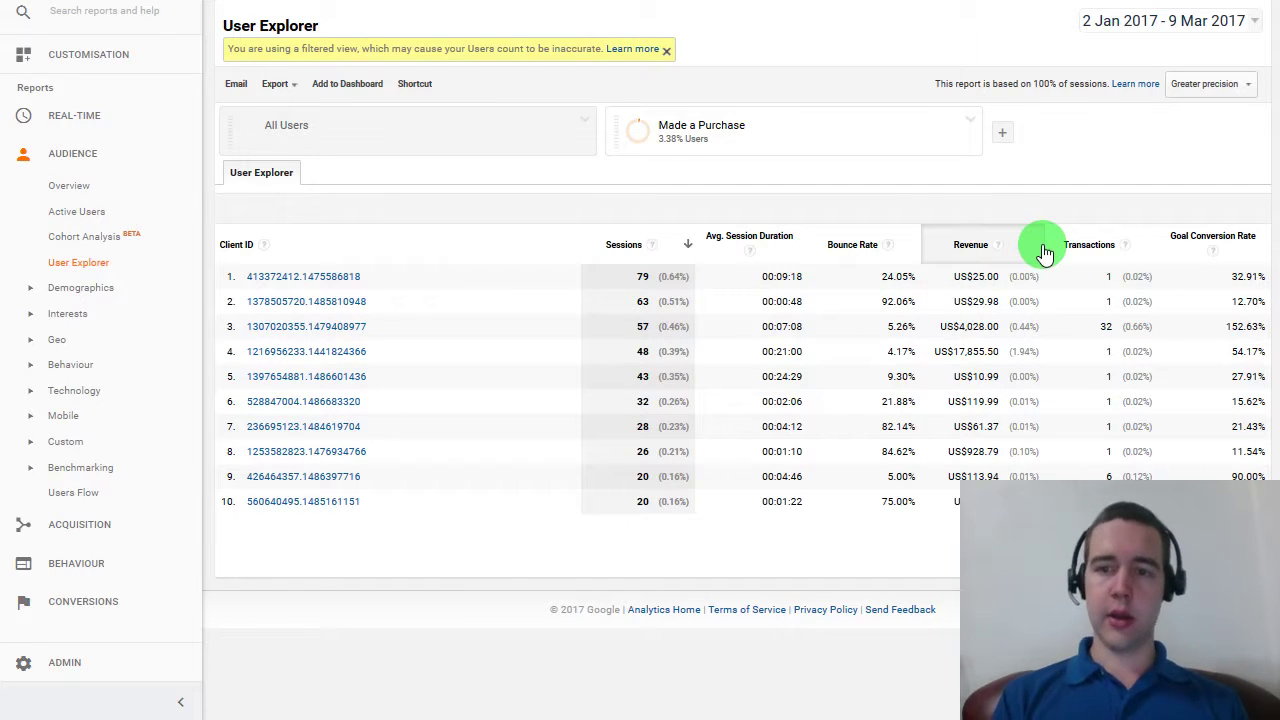
Sort by Transactions descending so the 35-transaction, US$3,579.97 user is on top.
{"action": "left_click", "coordinate": [1080, 245]}
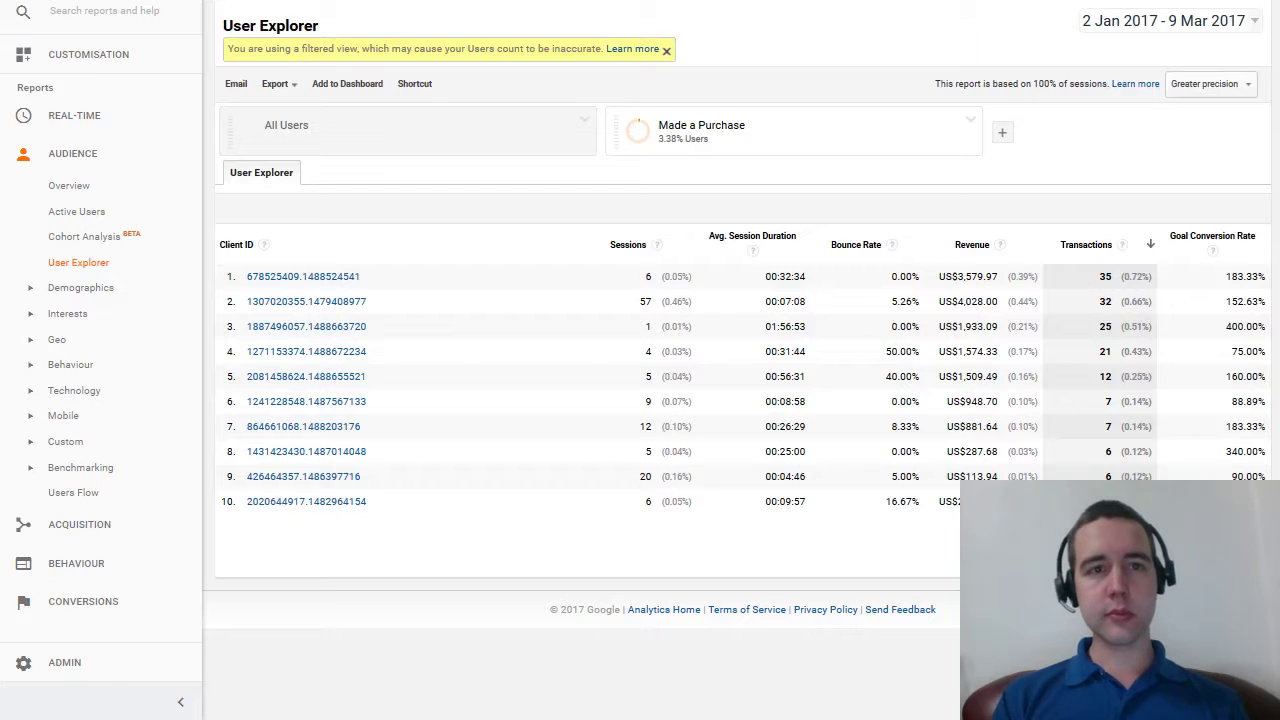
{"action": "left_click", "coordinate": [757, 66]}
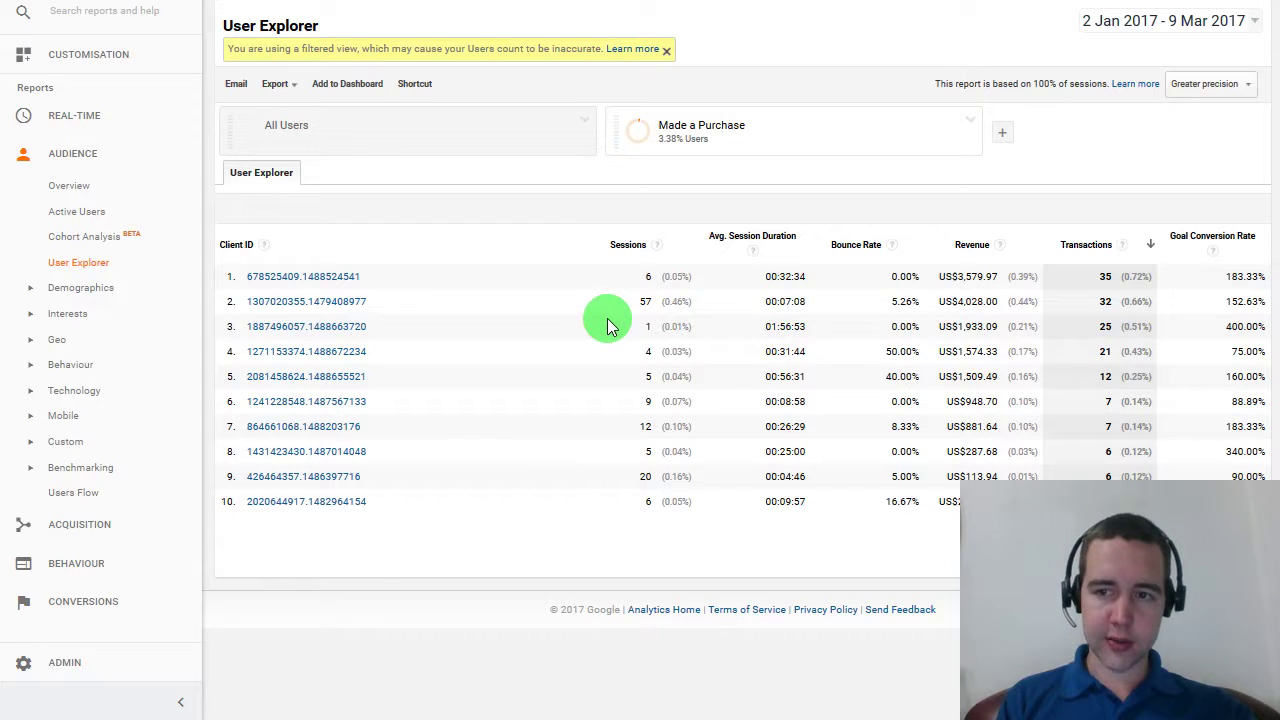
Open the 32-transaction user's report, collapse all dates and highlight the Nov 17, 2016 acquisition date.
{"action": "left_click", "coordinate": [342, 301]}
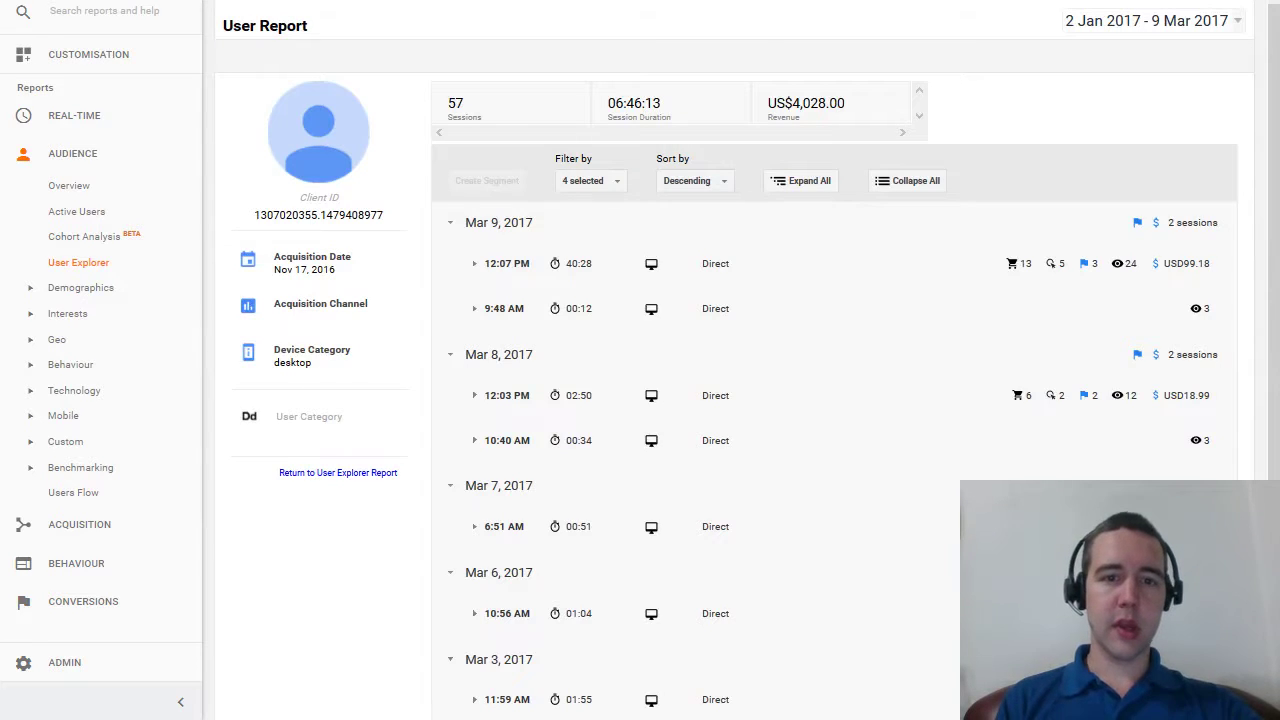
{"action": "left_click", "coordinate": [907, 180]}
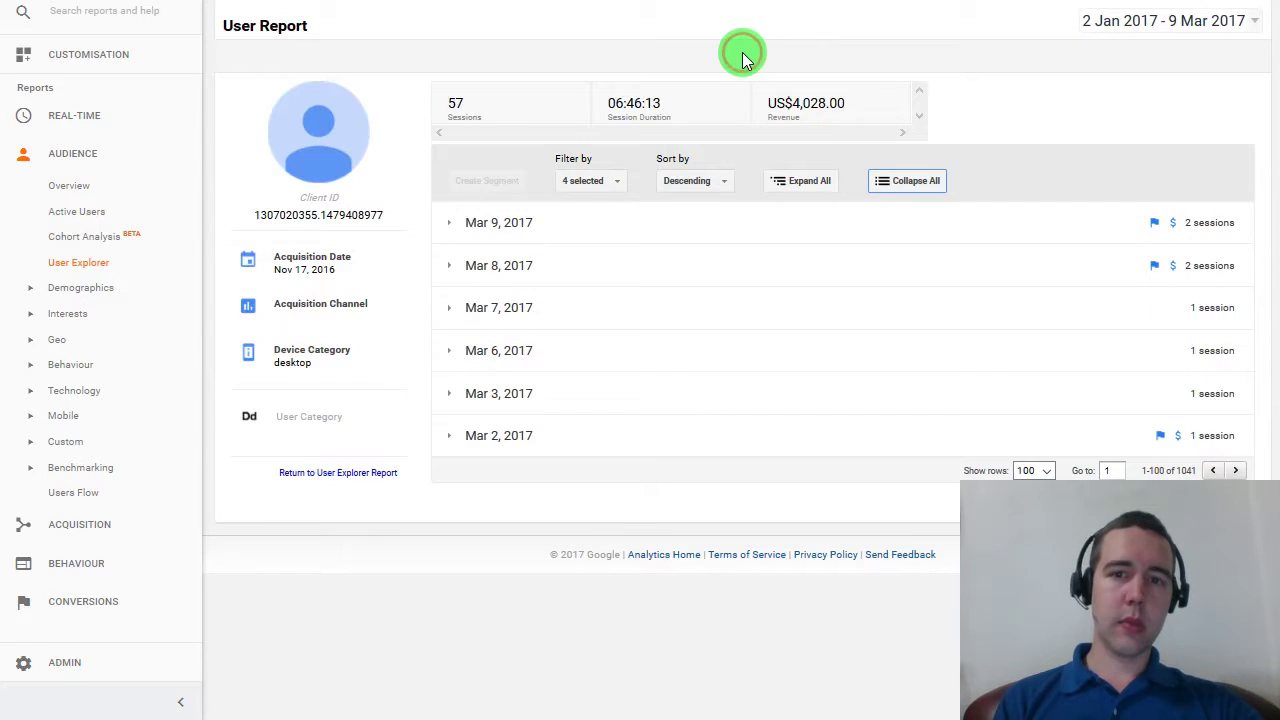
{"action": "triple_click", "coordinate": [341, 277]}
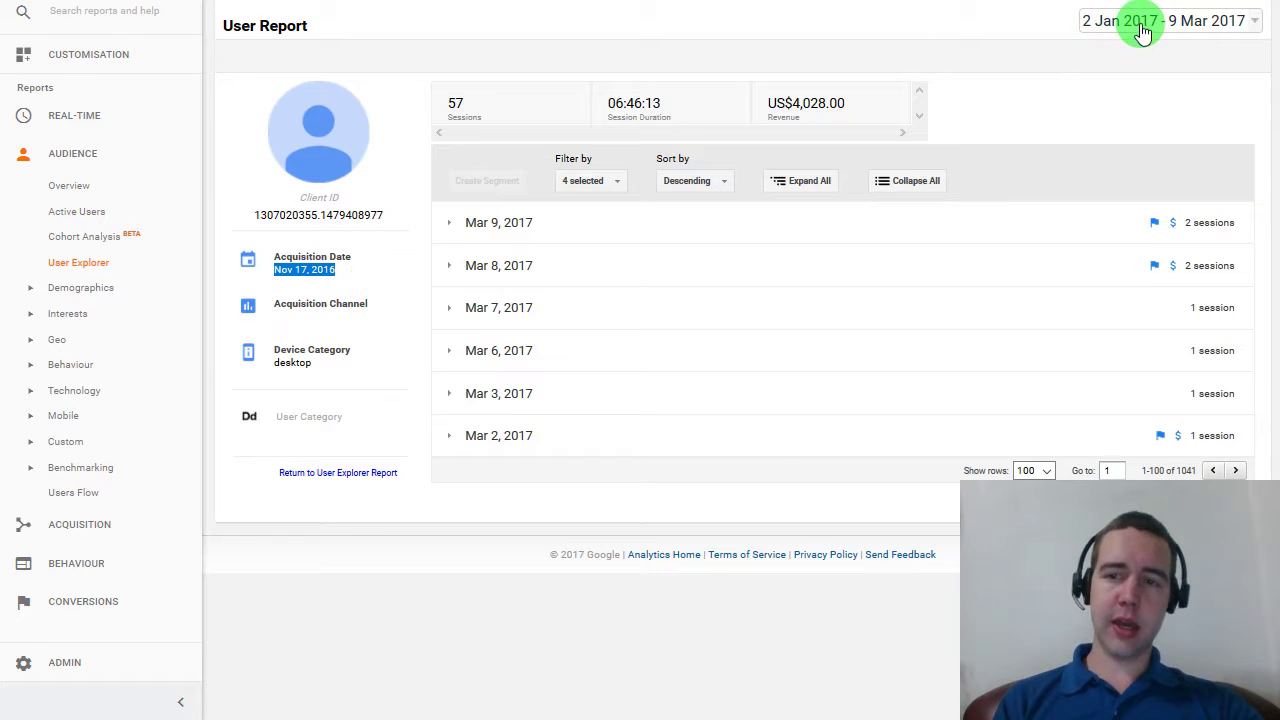
{"action": "left_click", "coordinate": [348, 276]}
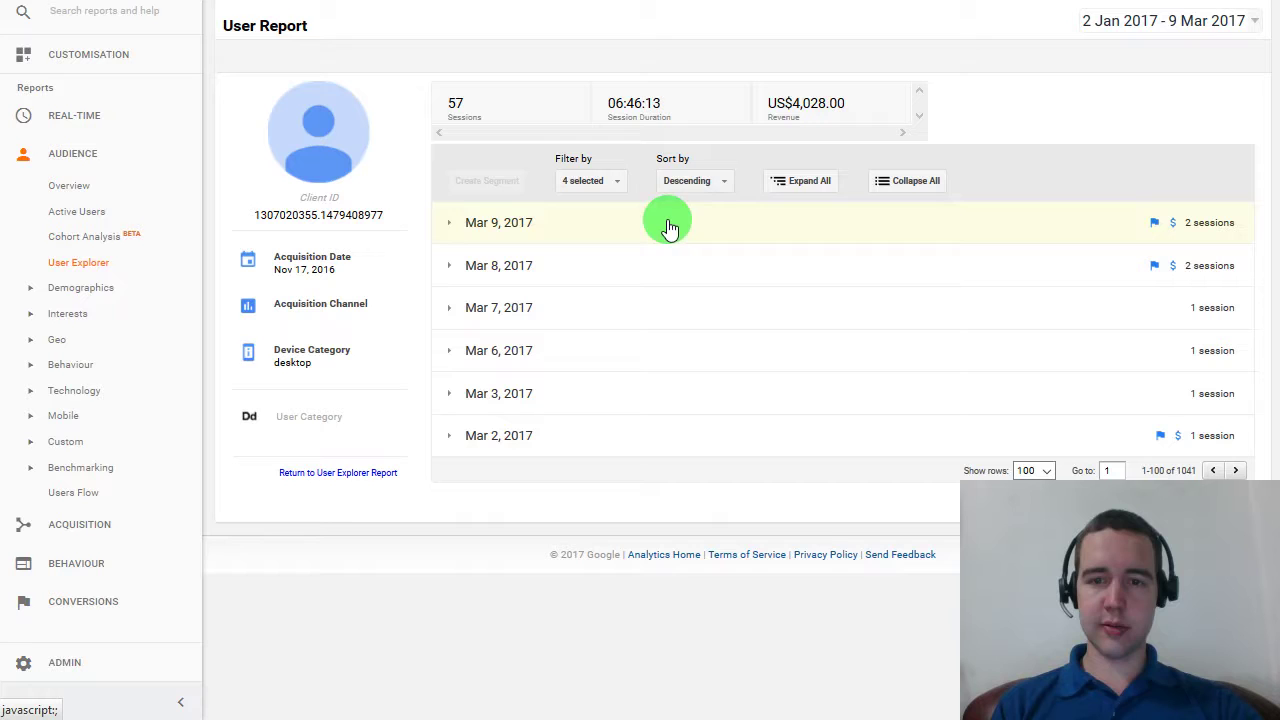
{"action": "left_click", "coordinate": [617, 183]}
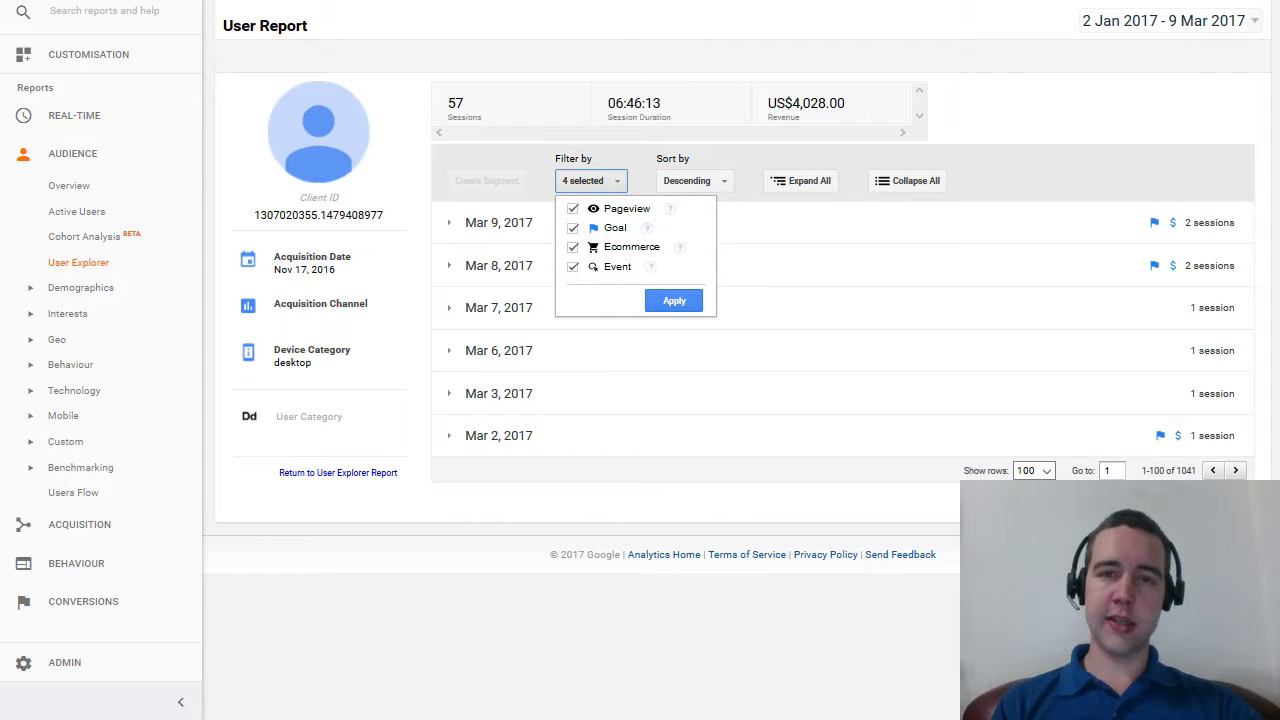
Leave the activity filter unchanged and expand all sessions, starting from Mar 9, 2017.
{"action": "left_click", "coordinate": [618, 192]}
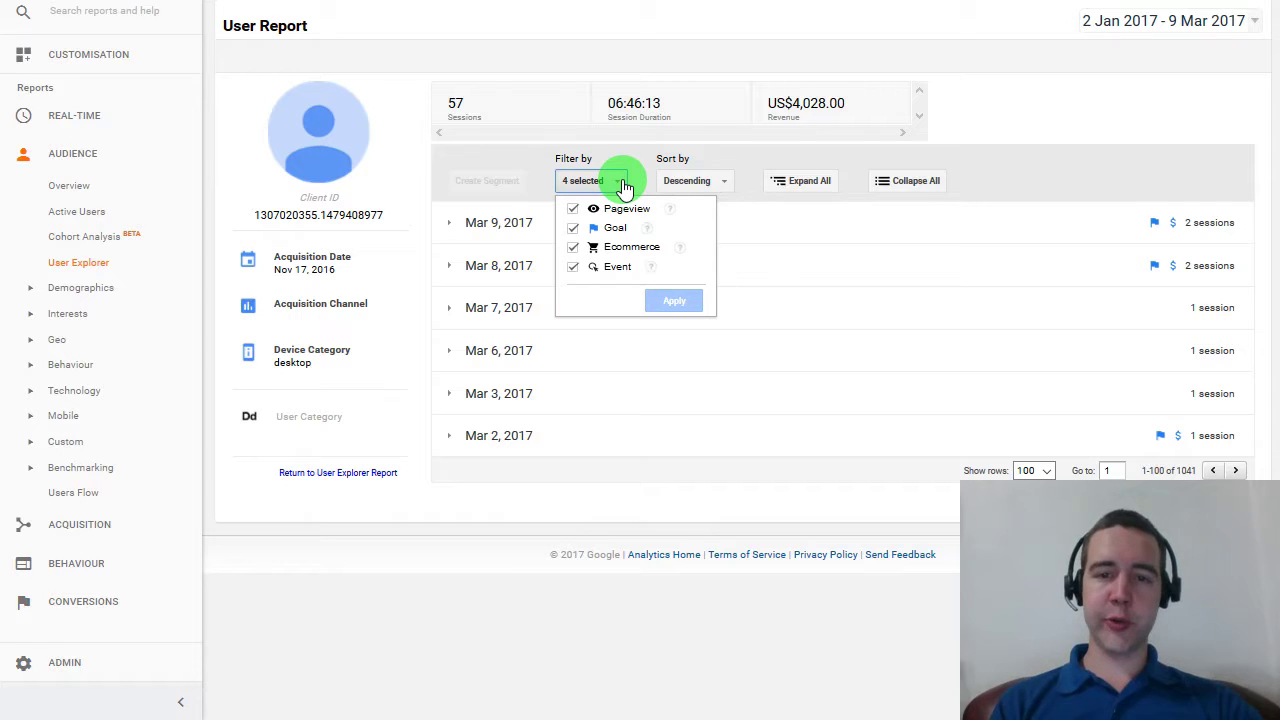
{"action": "left_click", "coordinate": [620, 182]}
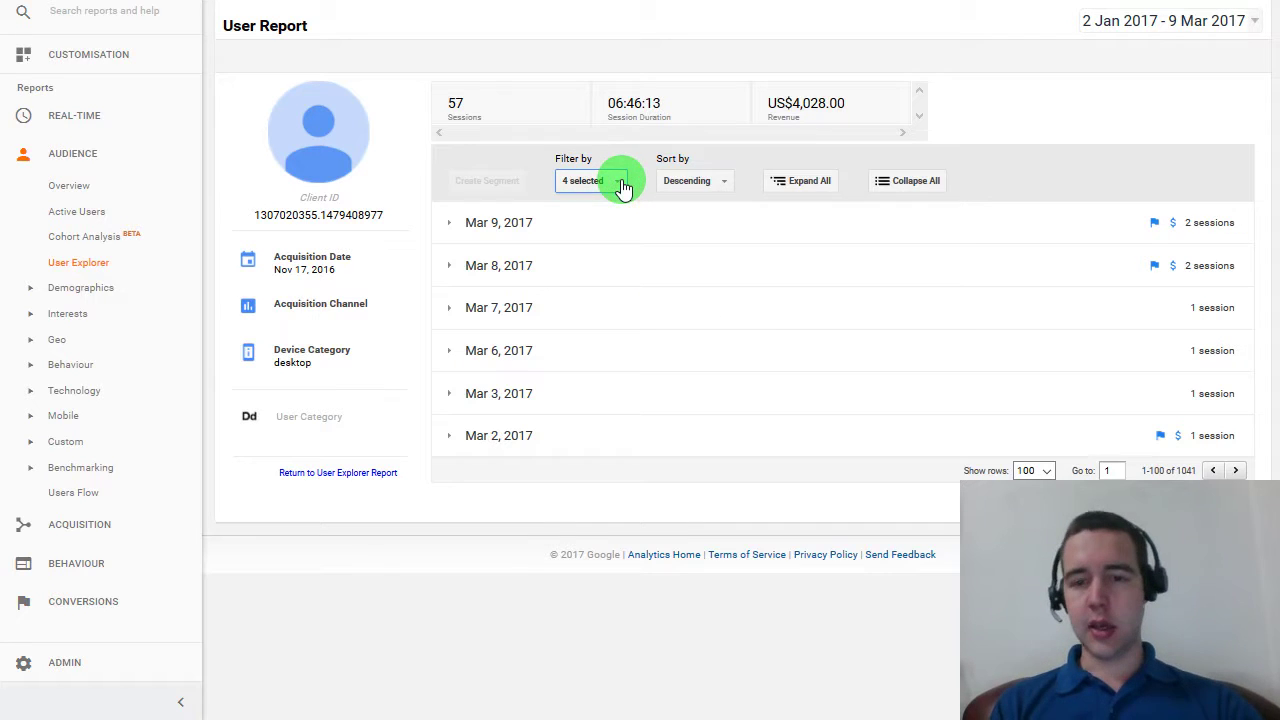
{"action": "left_click", "coordinate": [491, 228]}
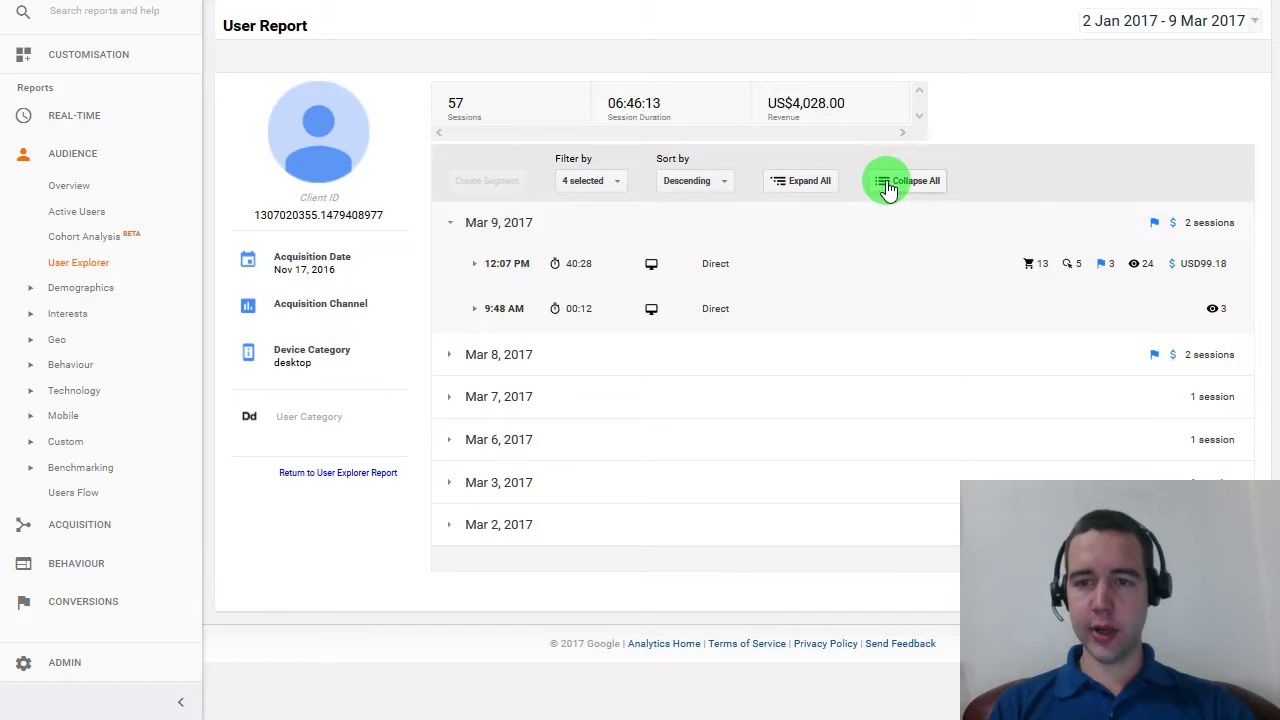
{"action": "left_click", "coordinate": [810, 181]}
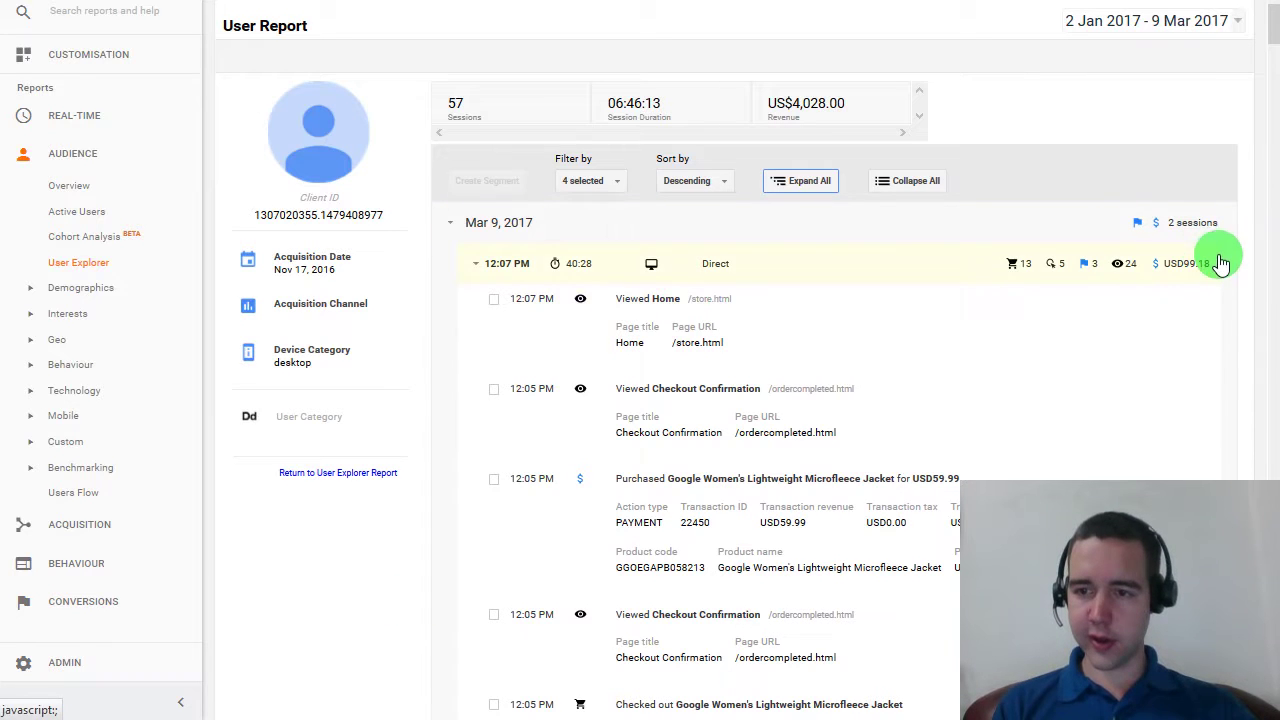
Scroll down the timeline past the 11:30 AM USD39.19 Men's Airflow Pullover purchase.
{"action": "left_click_drag", "start_coordinate": [1213, 262], "coordinate": [1243, 269]}
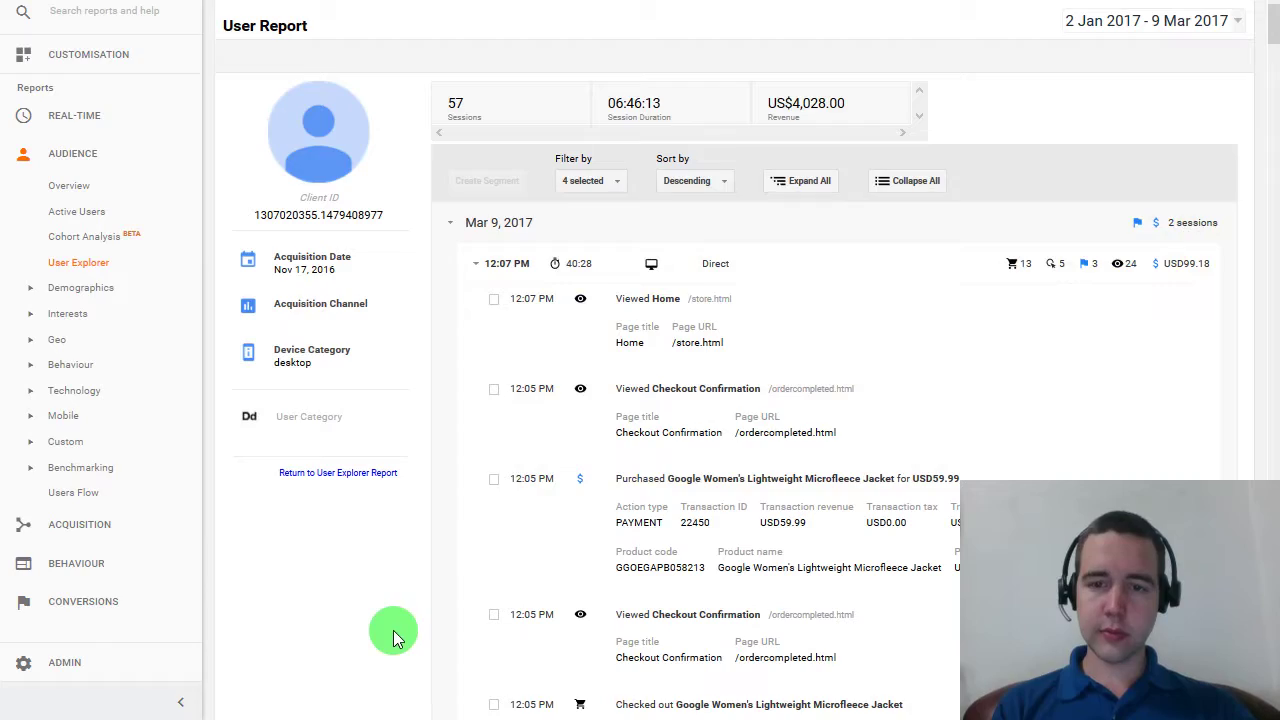
{"action": "scroll", "coordinate": [390, 588], "scroll_direction": "down", "scroll_amount": 7}
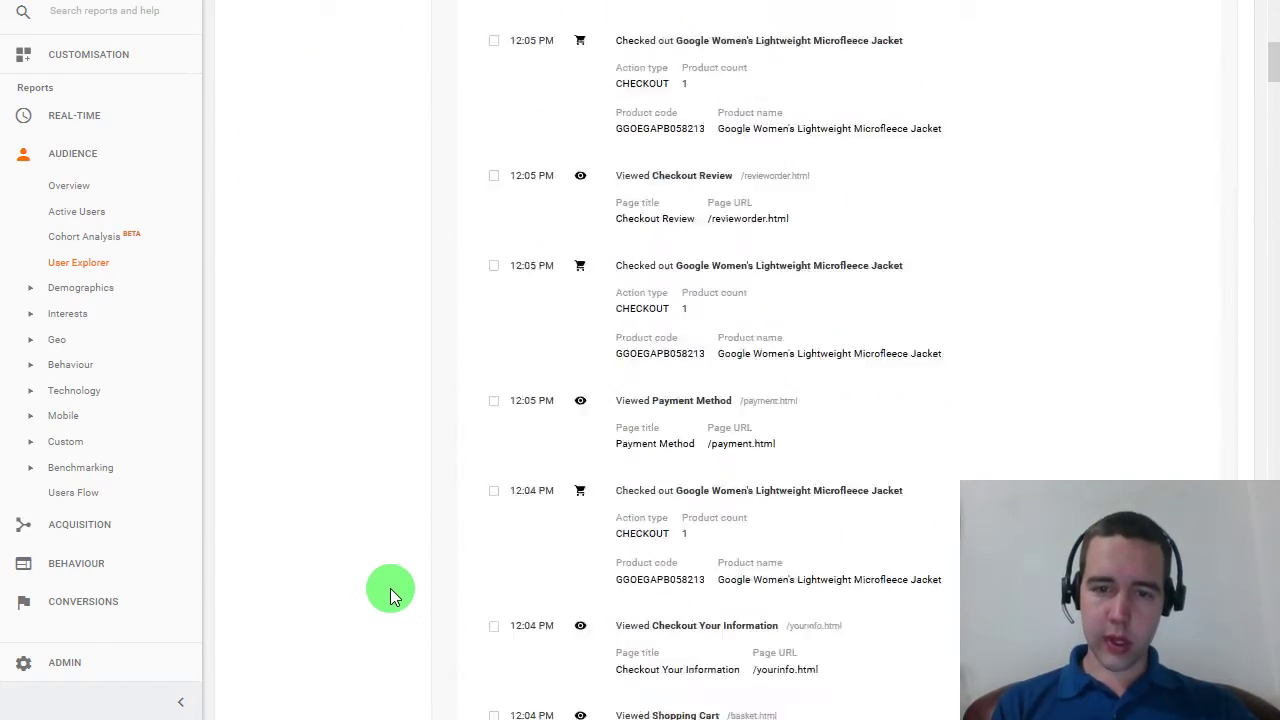
{"action": "scroll", "coordinate": [390, 588], "scroll_direction": "down", "scroll_amount": 20}
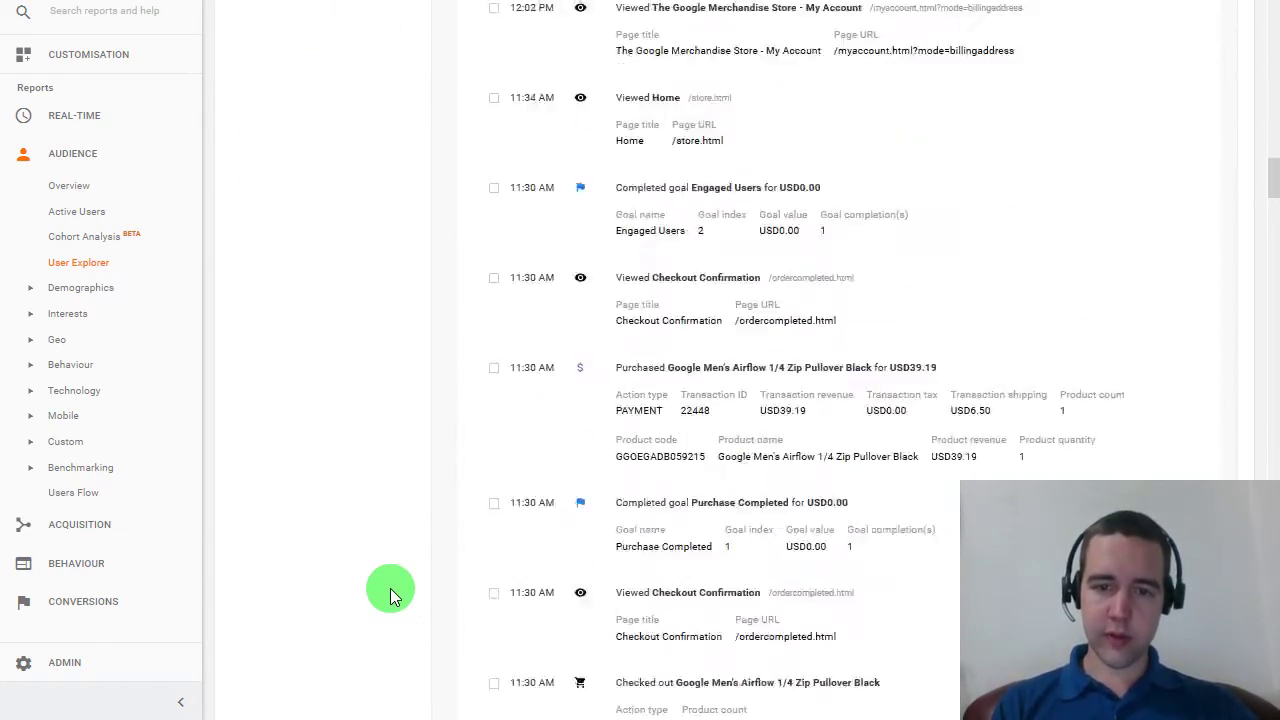
{"action": "scroll", "coordinate": [390, 588], "scroll_direction": "down", "scroll_amount": 12}
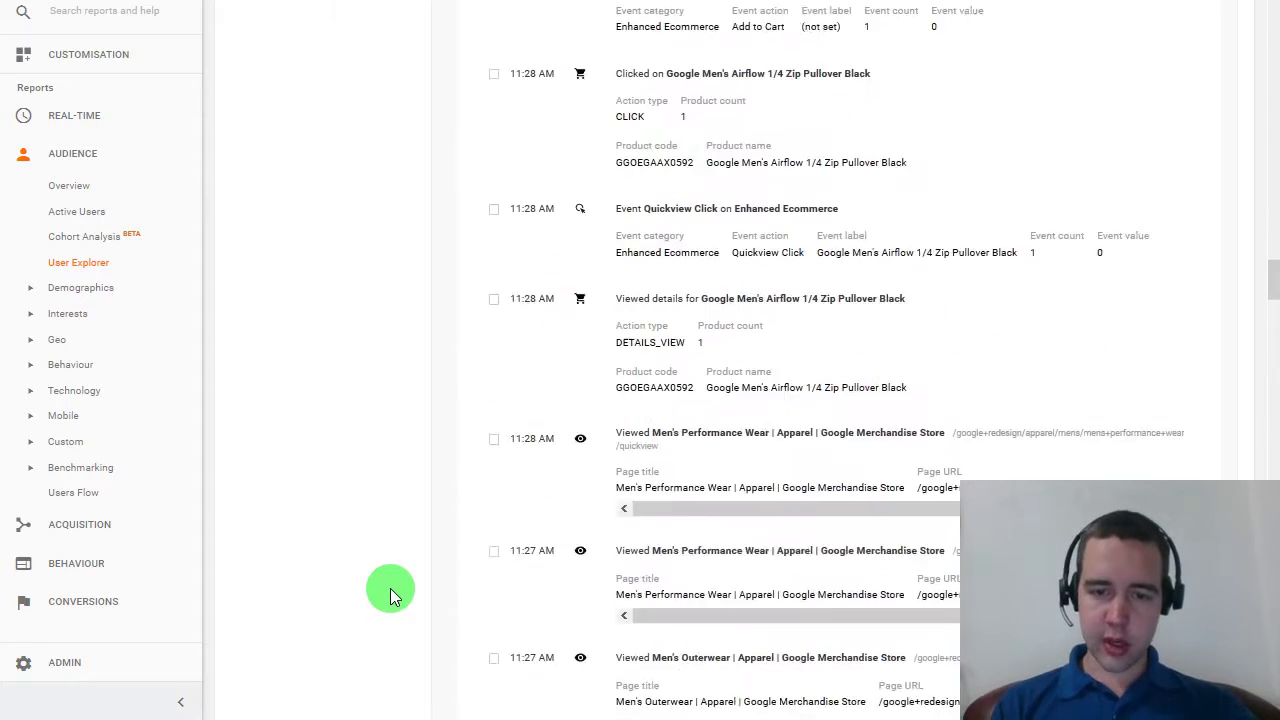
{"action": "scroll", "coordinate": [390, 588], "scroll_direction": "down", "scroll_amount": 10}
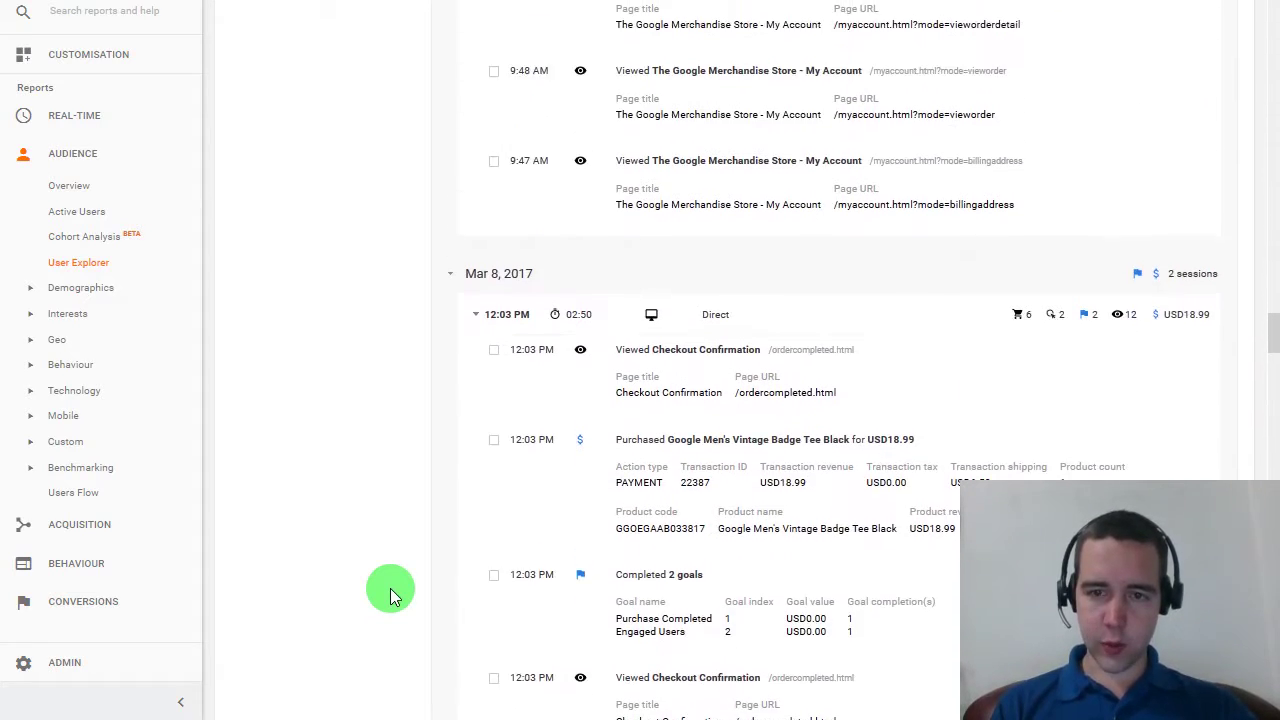
{"action": "scroll", "coordinate": [390, 588], "scroll_direction": "up", "scroll_amount": 1}
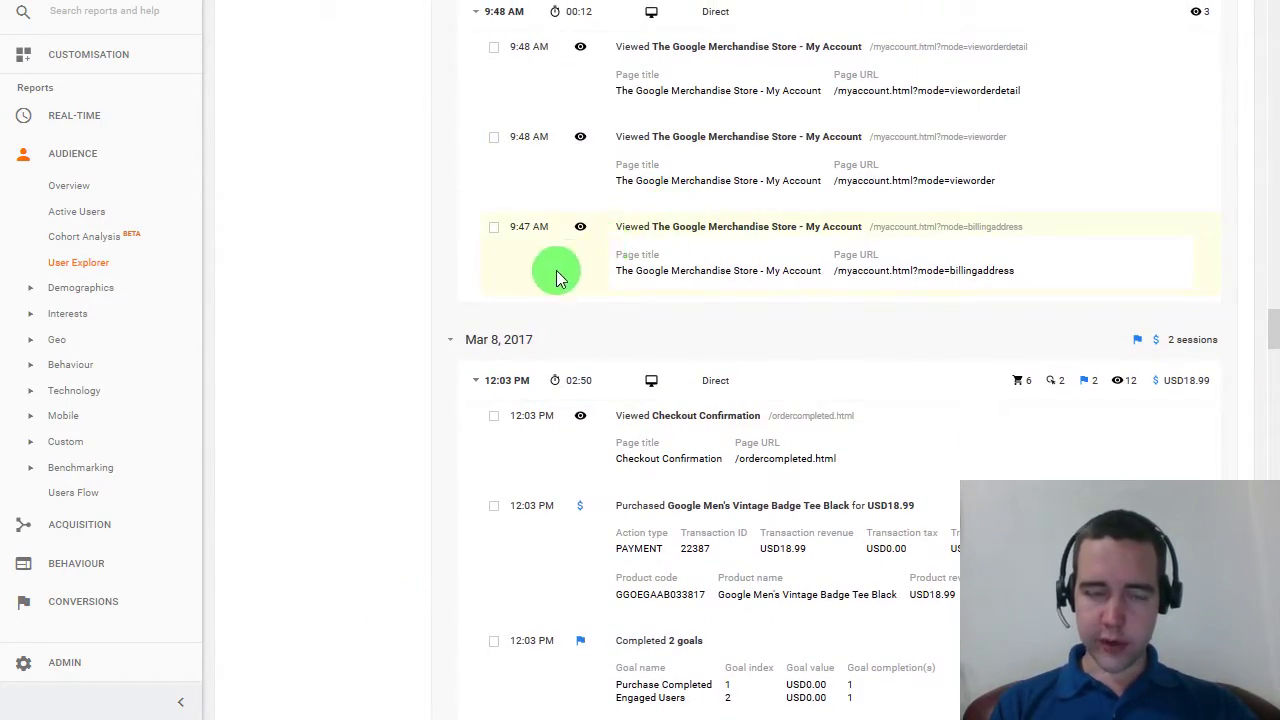
{"action": "scroll", "coordinate": [447, 239], "scroll_direction": "up", "scroll_amount": 20}
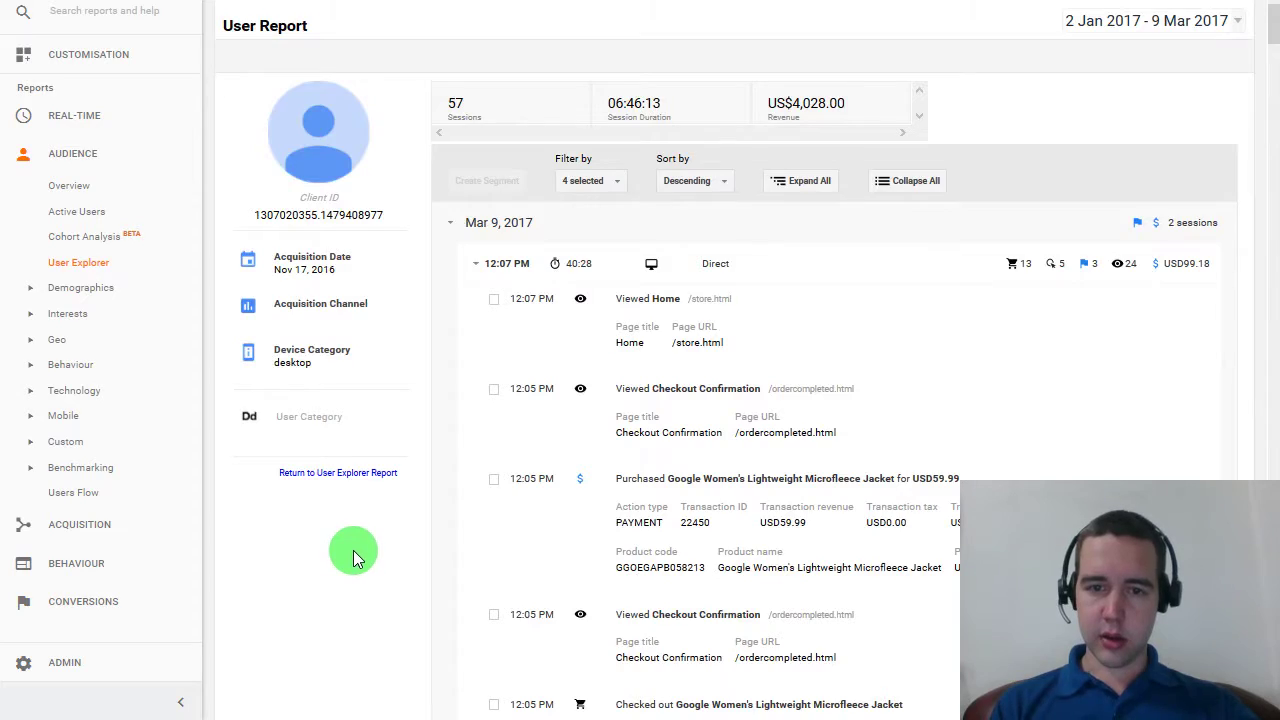
{"action": "scroll", "coordinate": [353, 550], "scroll_direction": "down", "scroll_amount": 20}
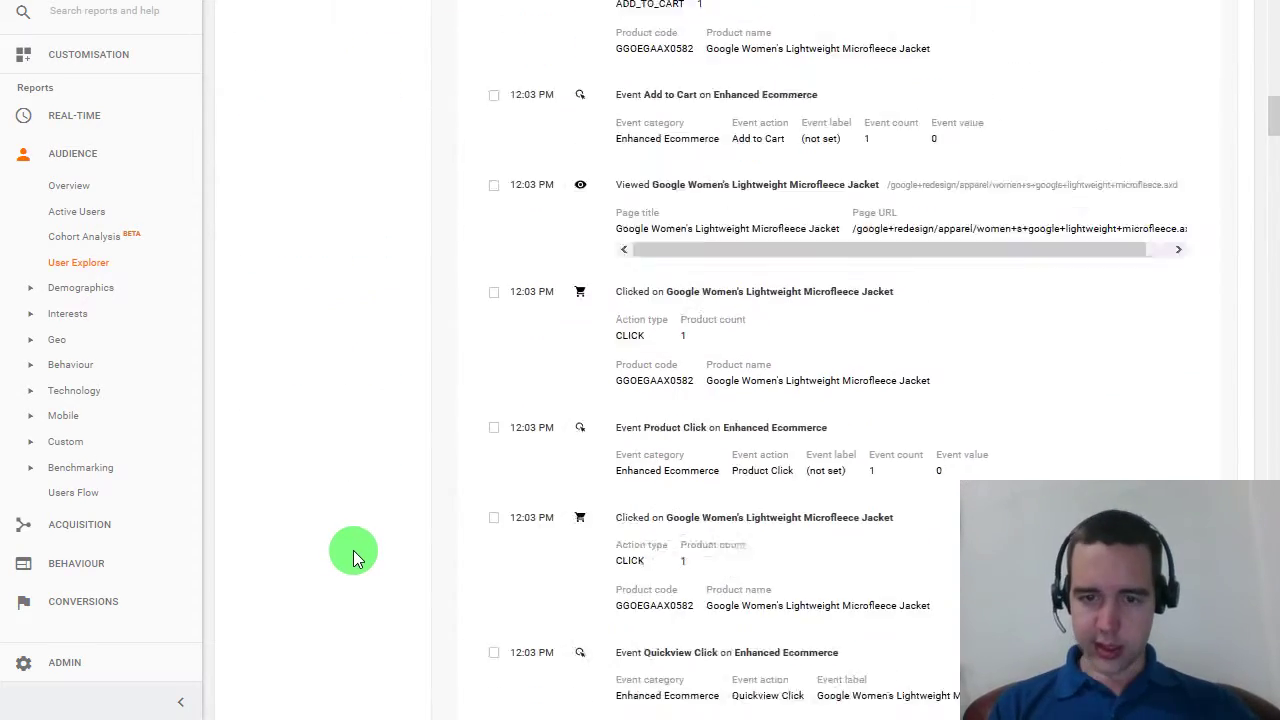
{"action": "scroll", "coordinate": [353, 550], "scroll_direction": "down", "scroll_amount": 10}
{"action": "scroll", "coordinate": [353, 550], "scroll_direction": "up", "scroll_amount": 20}
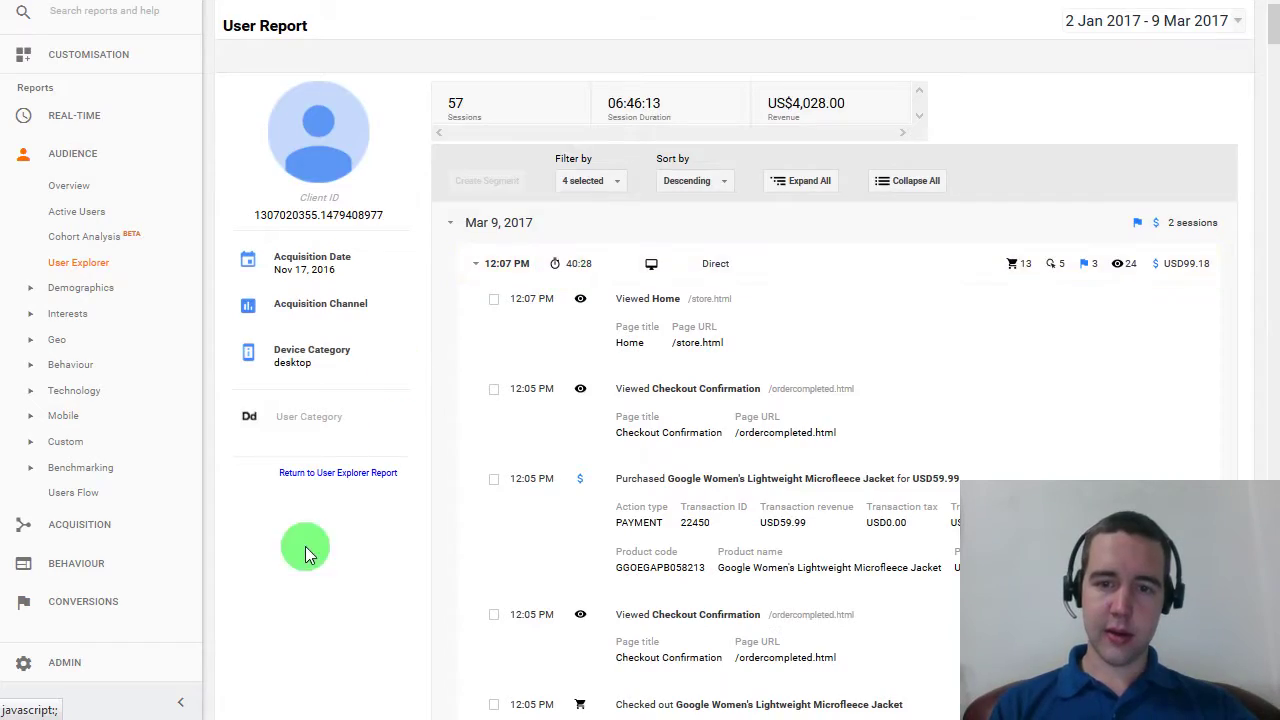
{"action": "scroll", "coordinate": [344, 600], "scroll_direction": "down", "scroll_amount": 15}
{"action": "scroll", "coordinate": [344, 598], "scroll_direction": "down", "scroll_amount": 20}
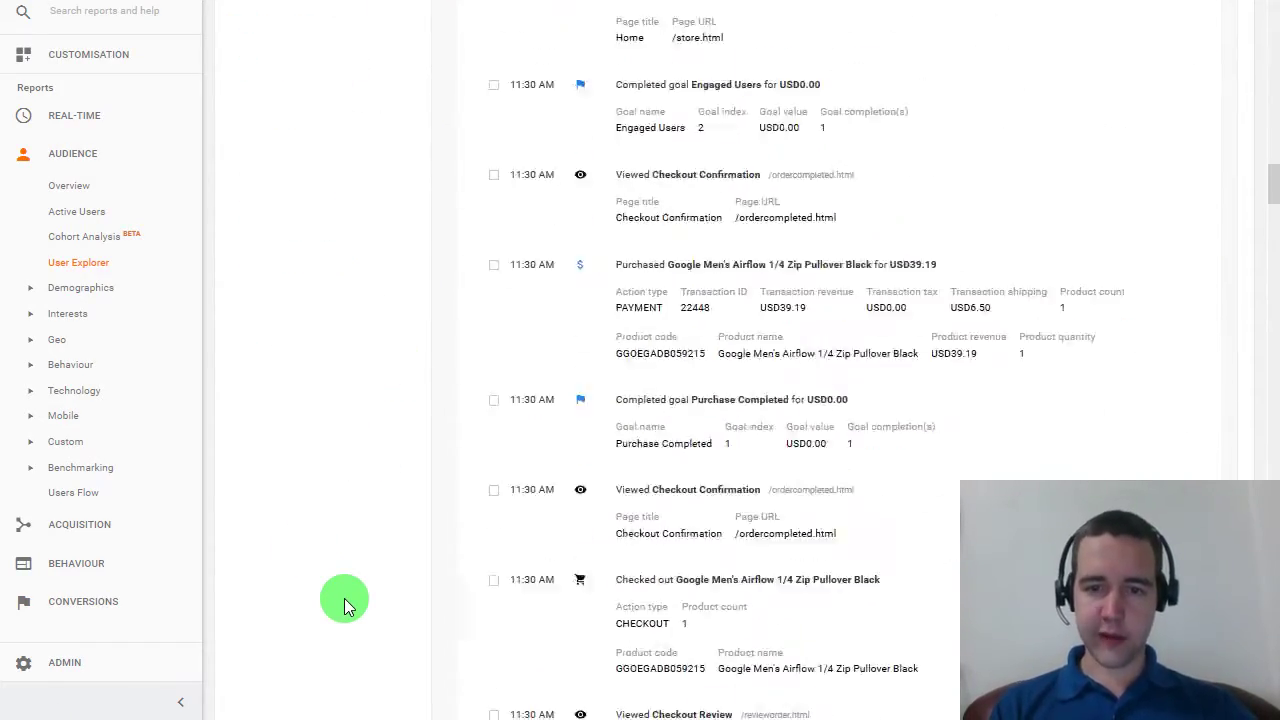
{"action": "scroll", "coordinate": [344, 598], "scroll_direction": "down", "scroll_amount": 1}
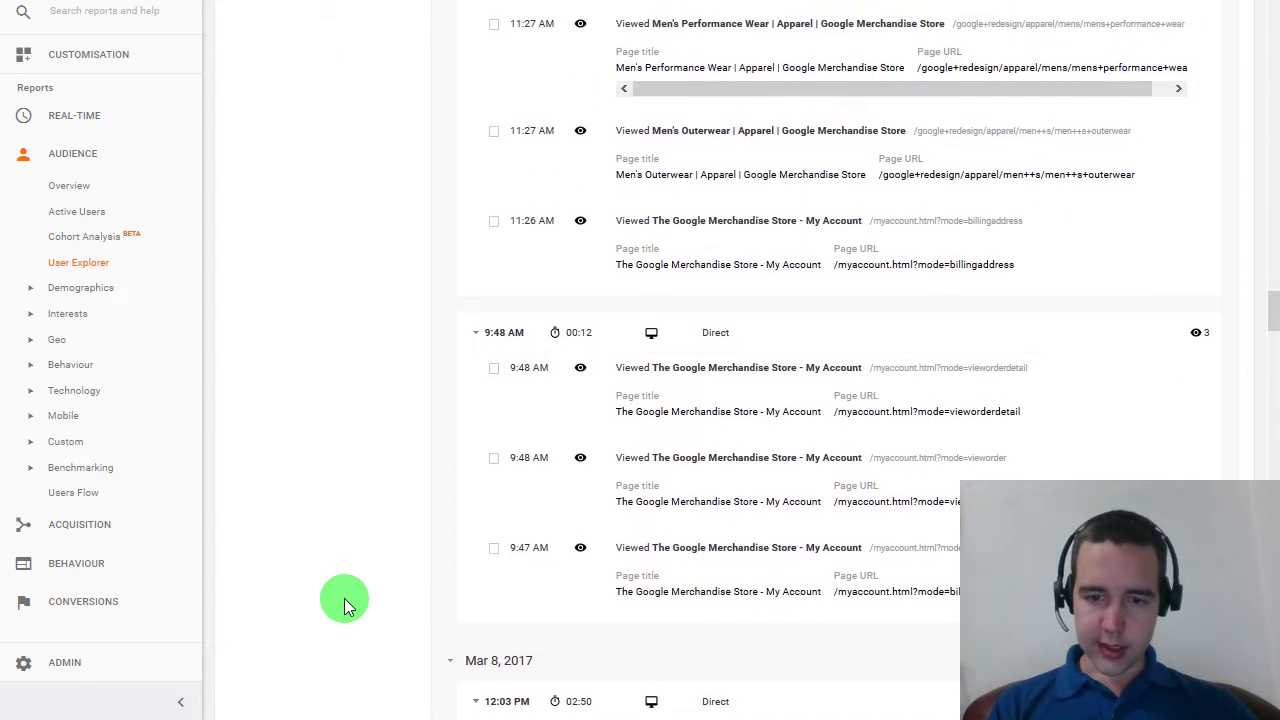
{"action": "scroll", "coordinate": [344, 598], "scroll_direction": "down", "scroll_amount": 1}
{"action": "scroll", "coordinate": [344, 598], "scroll_direction": "up", "scroll_amount": 1}
{"action": "scroll", "coordinate": [344, 598], "scroll_direction": "up", "scroll_amount": 3}
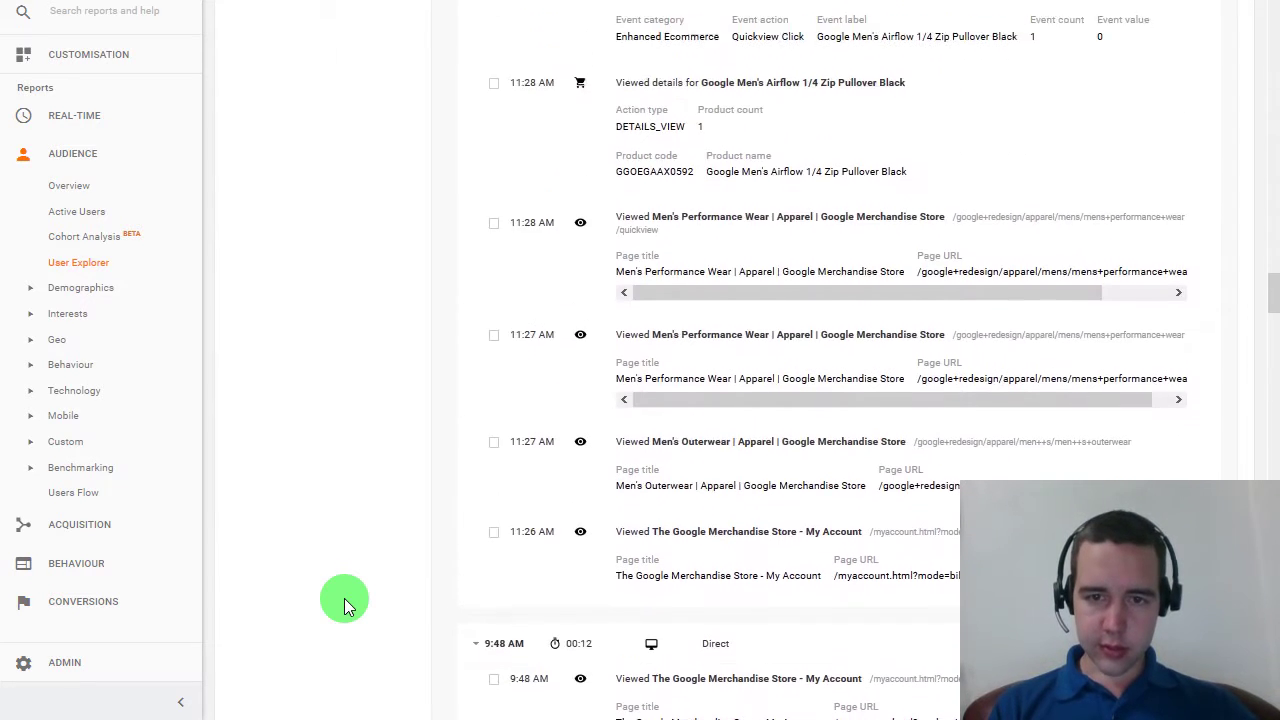
{"action": "scroll", "coordinate": [344, 598], "scroll_direction": "down", "scroll_amount": 5}
{"action": "scroll", "coordinate": [344, 598], "scroll_direction": "up", "scroll_amount": 1}
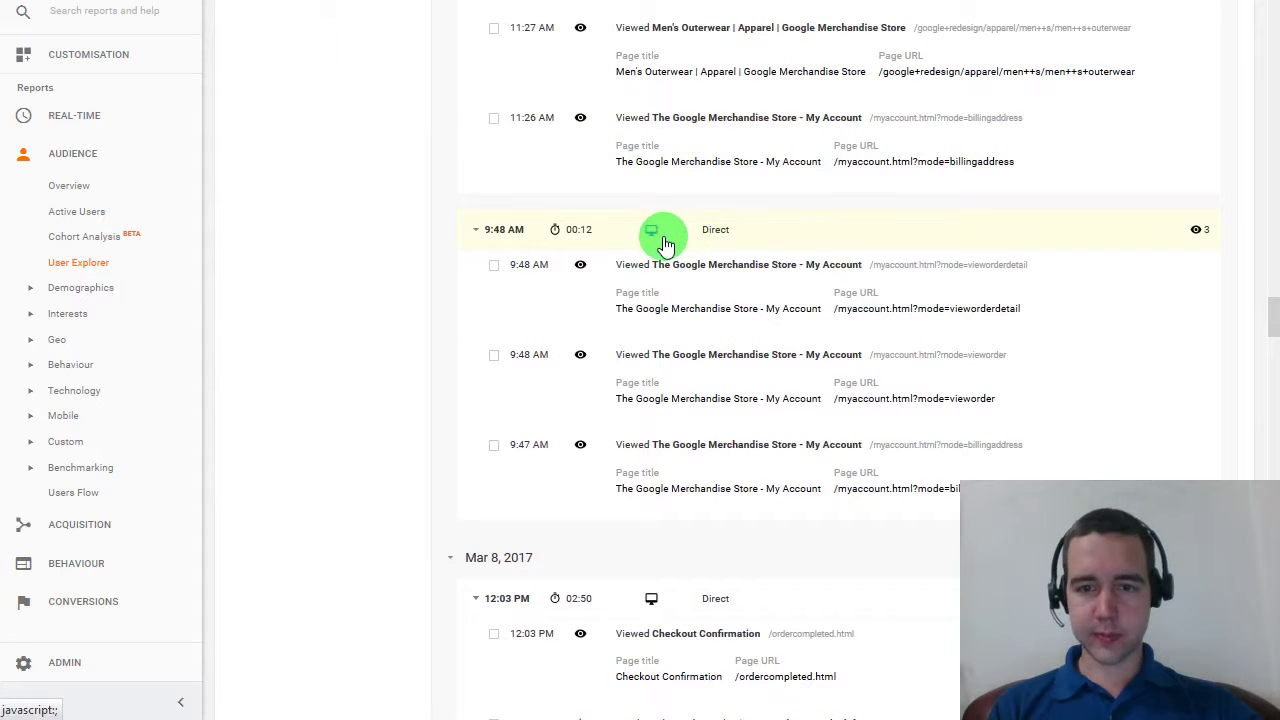
Collapse and re-expand the 9:48 AM session, then clear the stray URL text selection.
{"action": "left_click", "coordinate": [585, 238]}
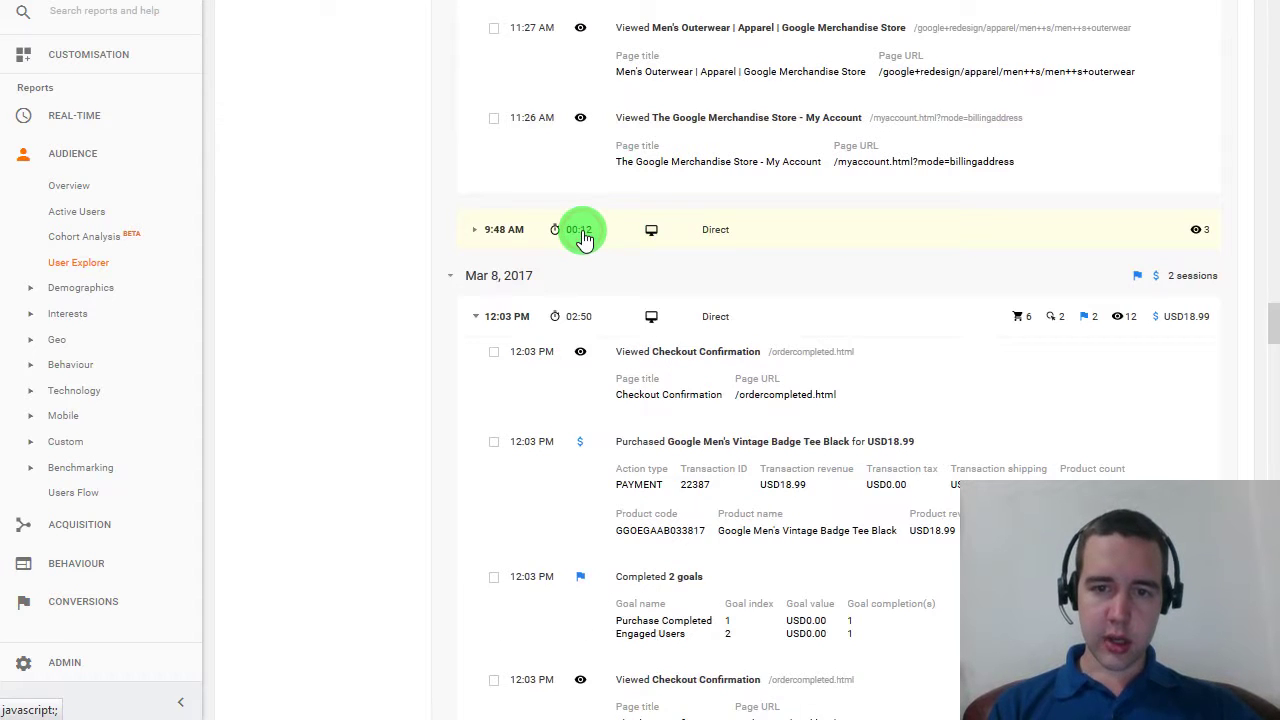
{"action": "left_click", "coordinate": [583, 237]}
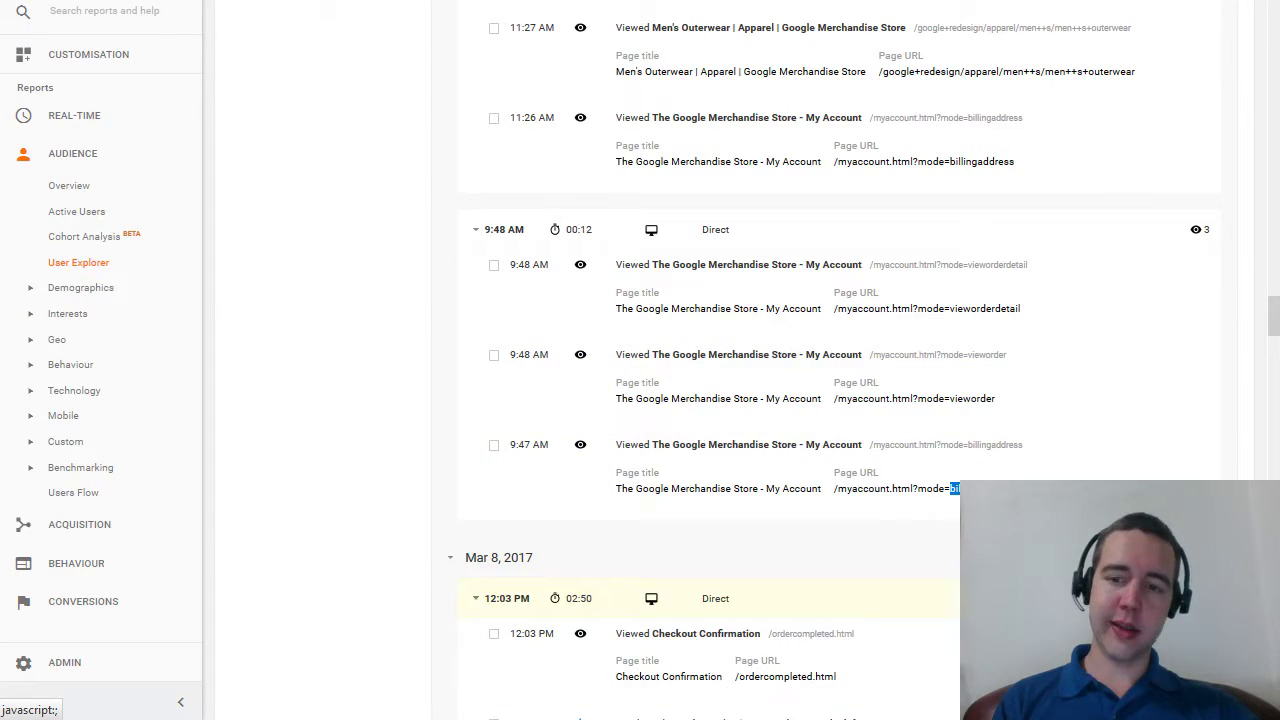
{"action": "left_click", "coordinate": [370, 505]}
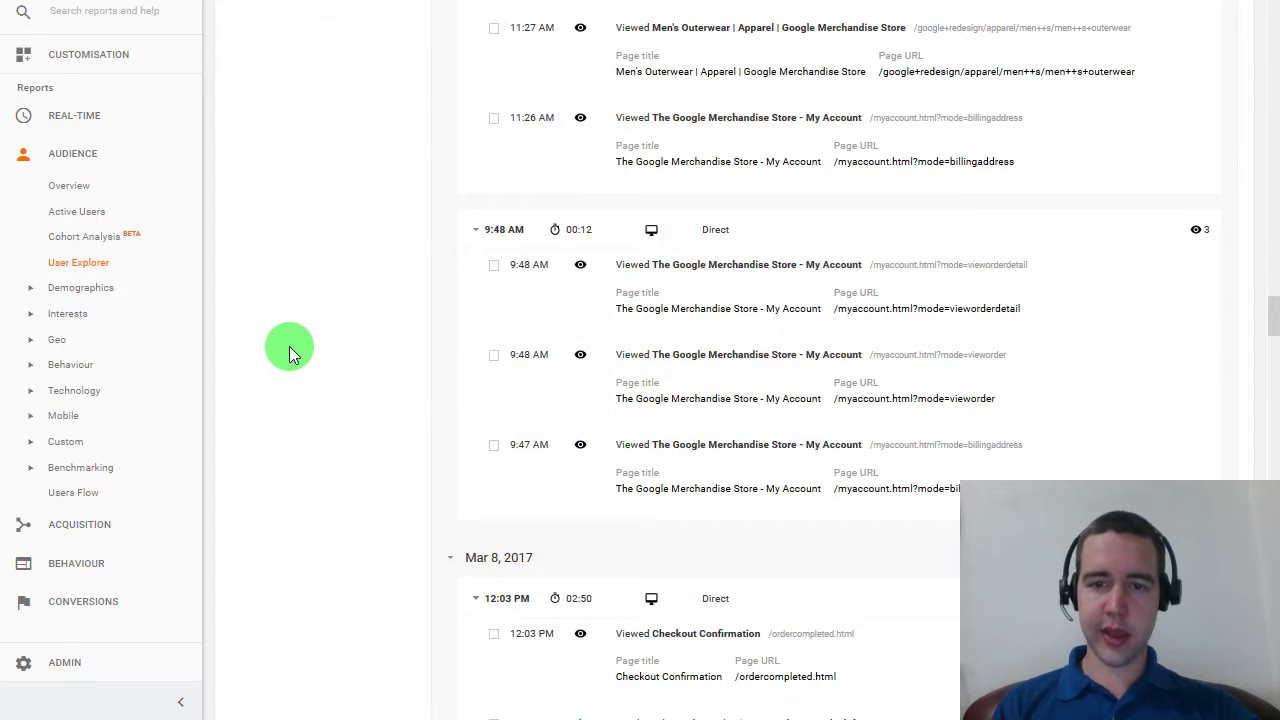
Scroll up to the 11:28 AM Airflow 1/4 Zip Pullover product-detail view.
{"action": "scroll", "coordinate": [289, 346], "scroll_direction": "up", "scroll_amount": 1}
{"action": "scroll", "coordinate": [289, 346], "scroll_direction": "up", "scroll_amount": 3}
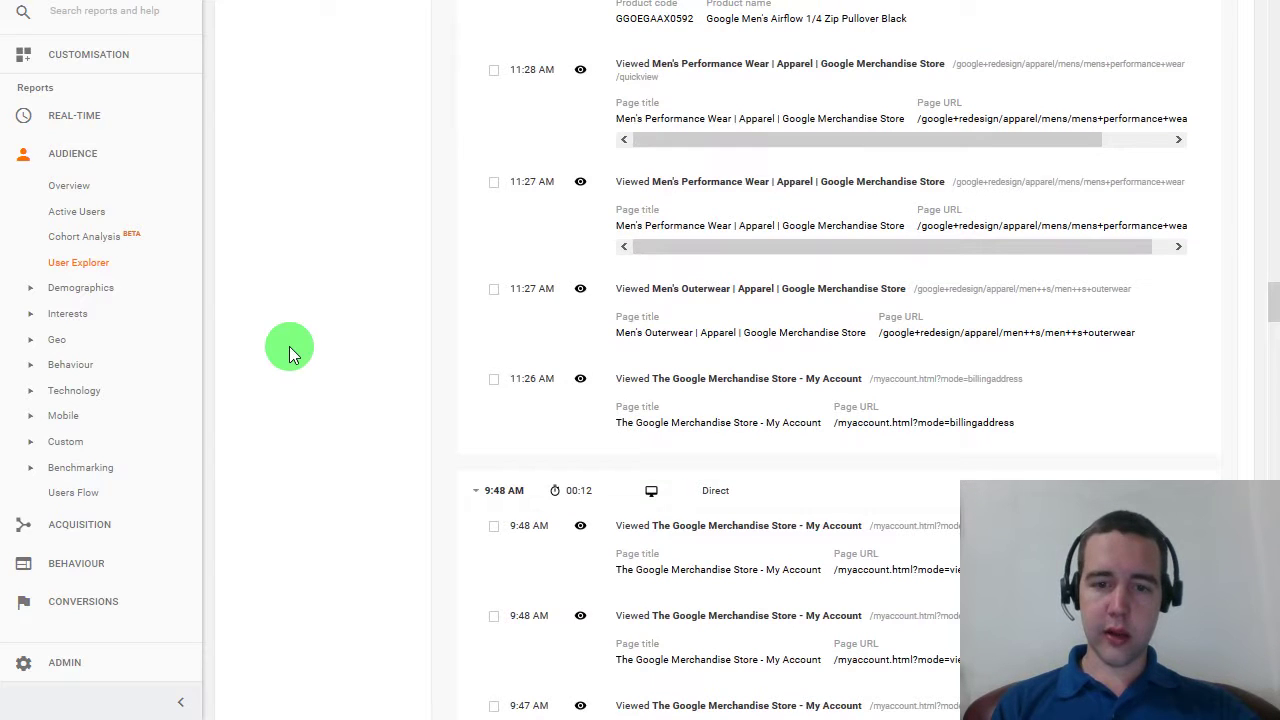
{"action": "scroll", "coordinate": [289, 346], "scroll_direction": "up", "scroll_amount": 1}
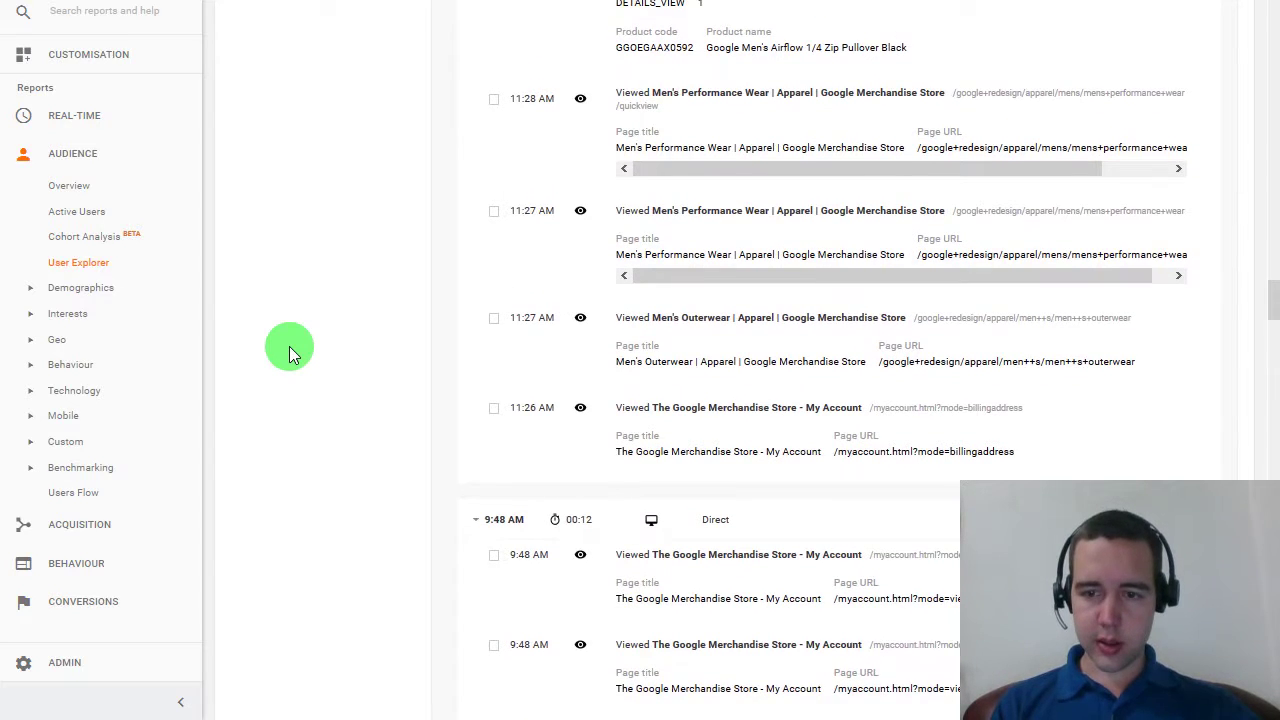
{"action": "scroll", "coordinate": [289, 346], "scroll_direction": "up", "scroll_amount": 2}
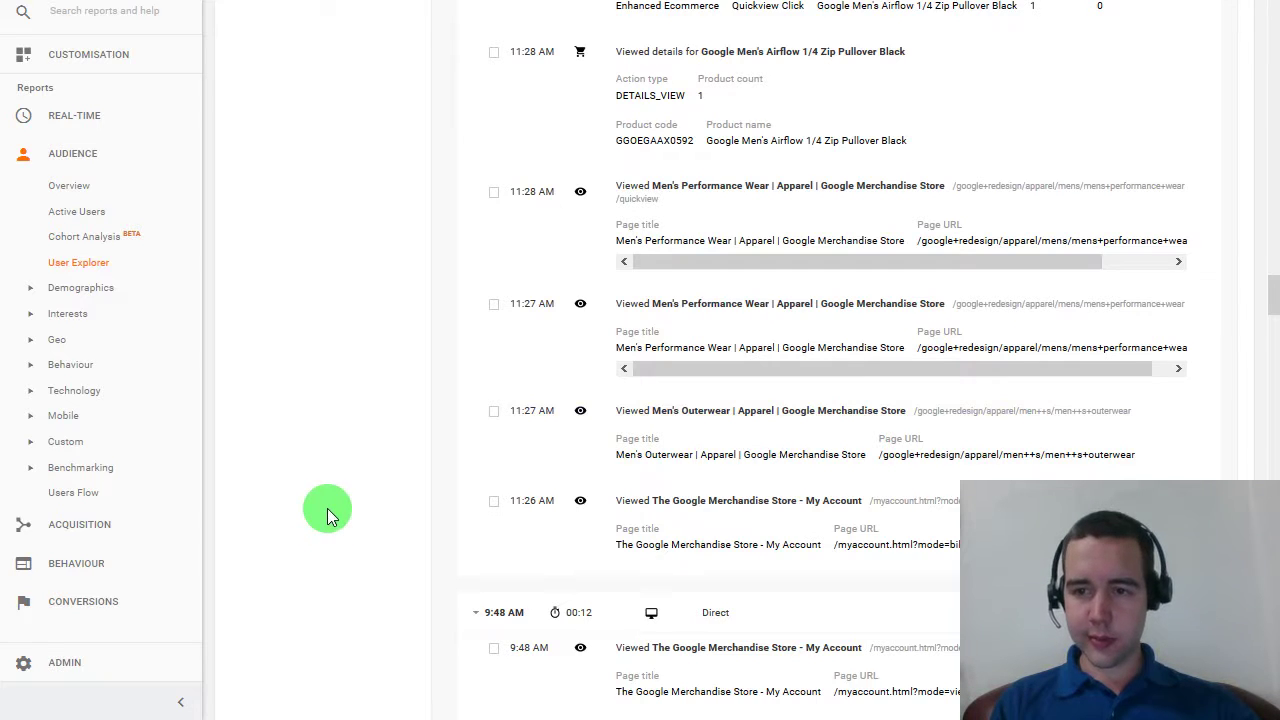
{"action": "scroll", "coordinate": [327, 508], "scroll_direction": "up", "scroll_amount": 1}
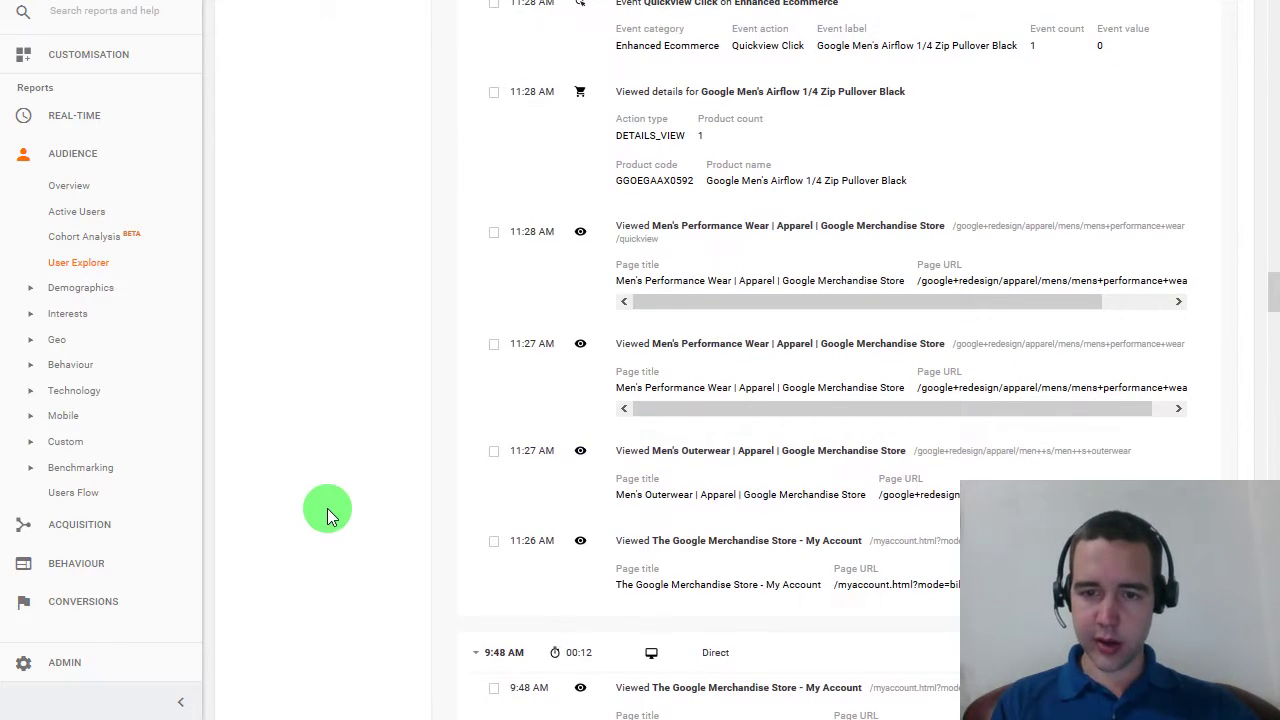
{"action": "left_click_drag", "start_coordinate": [668, 407], "coordinate": [590, 425]}
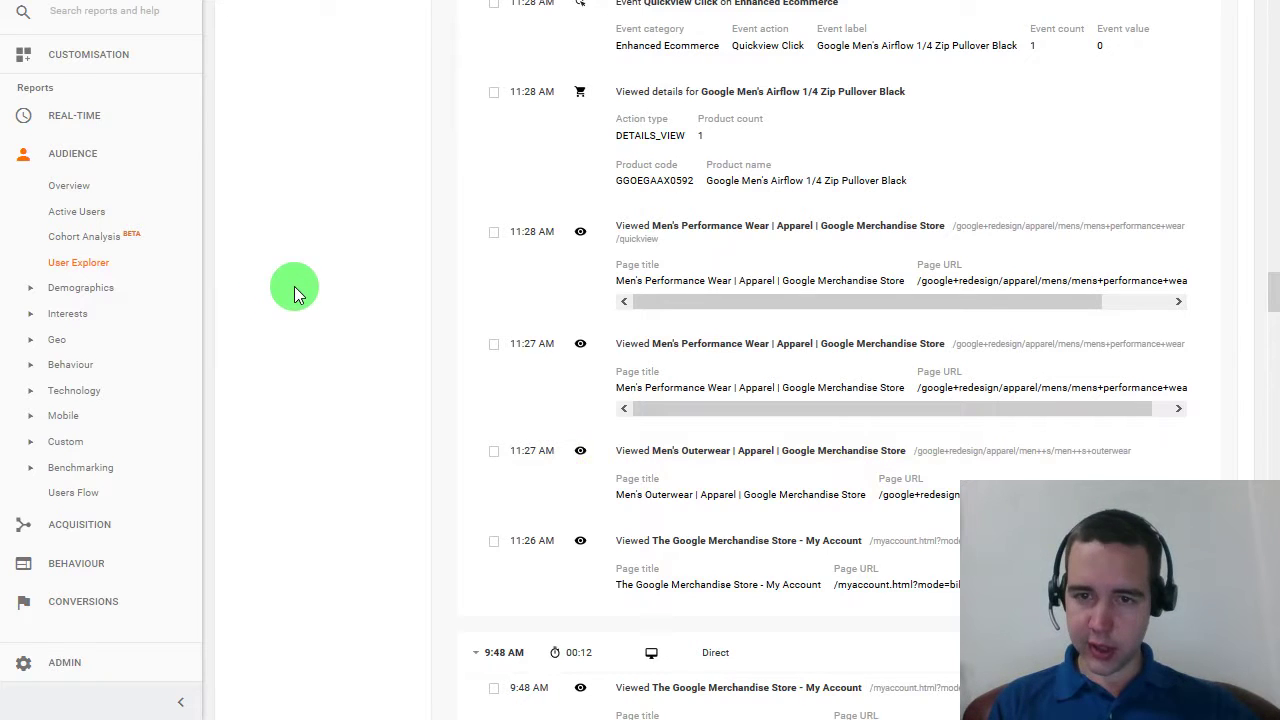
{"action": "scroll", "coordinate": [294, 286], "scroll_direction": "up", "scroll_amount": 2}
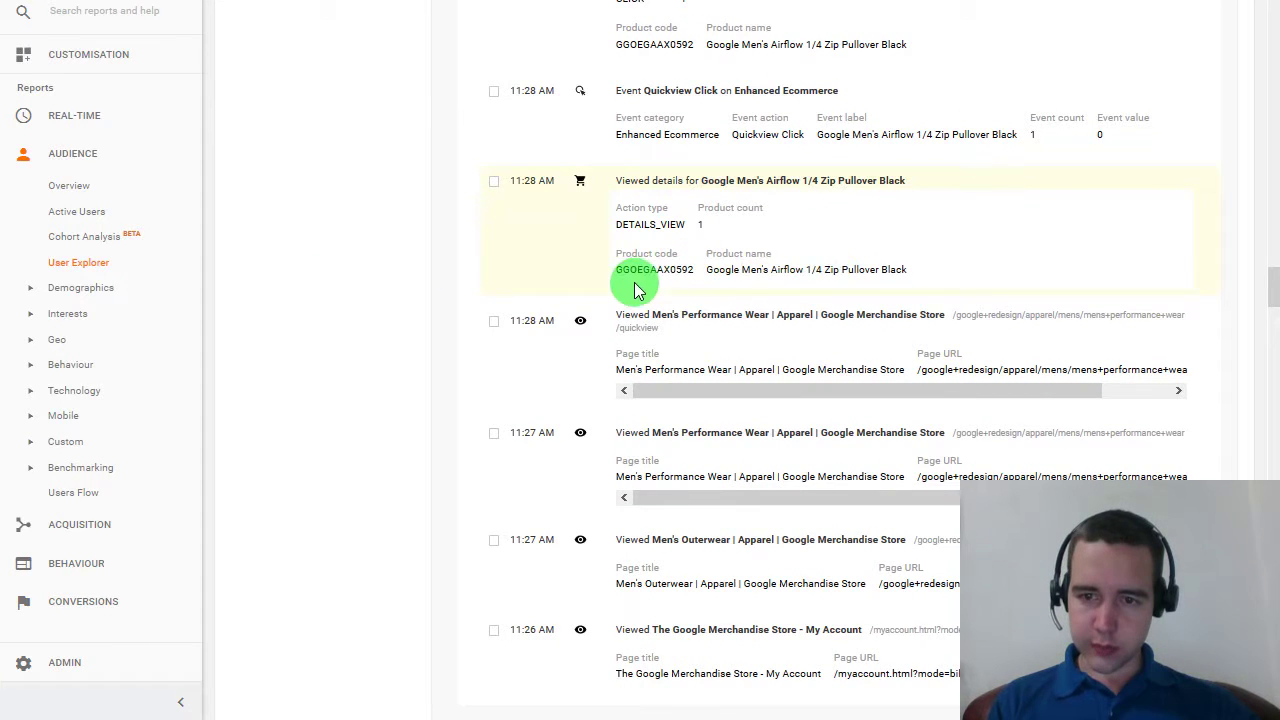
Scroll up through add-to-cart, cart, Entered Checkout and payment method hits to 11:30 AM.
{"action": "scroll", "coordinate": [469, 277], "scroll_direction": "up", "scroll_amount": 3}
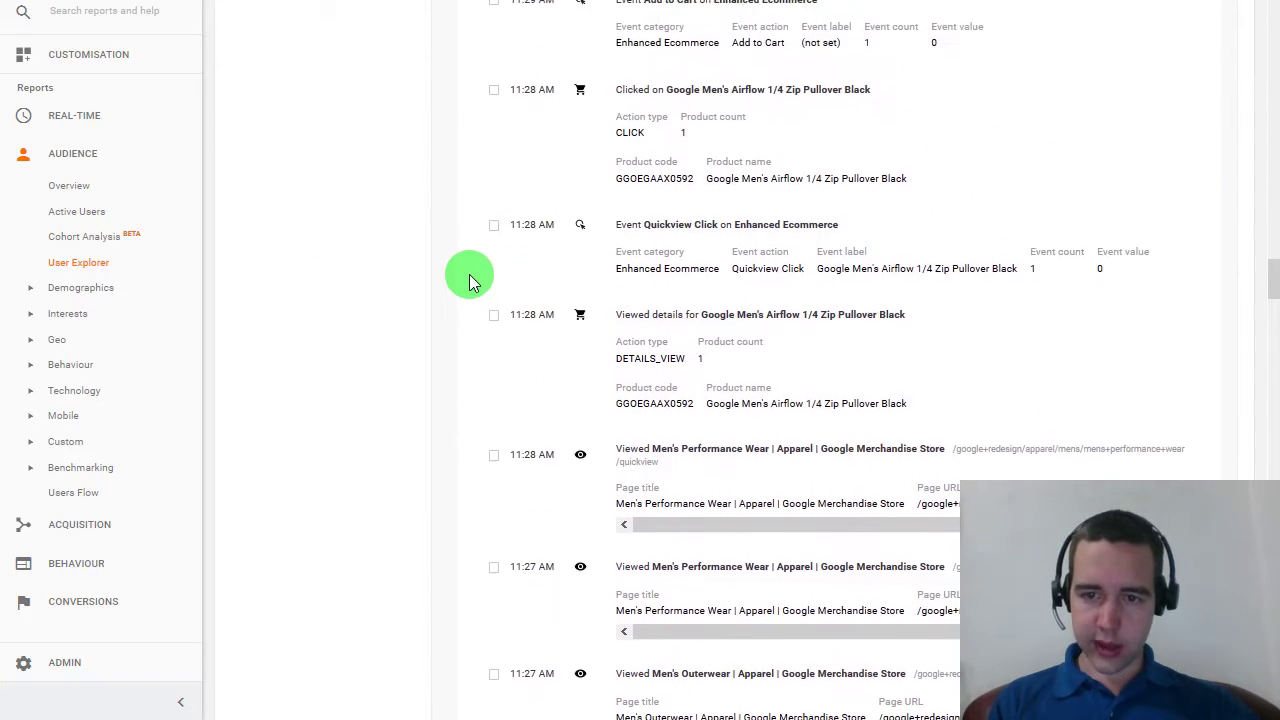
{"action": "scroll", "coordinate": [469, 278], "scroll_direction": "up", "scroll_amount": 2}
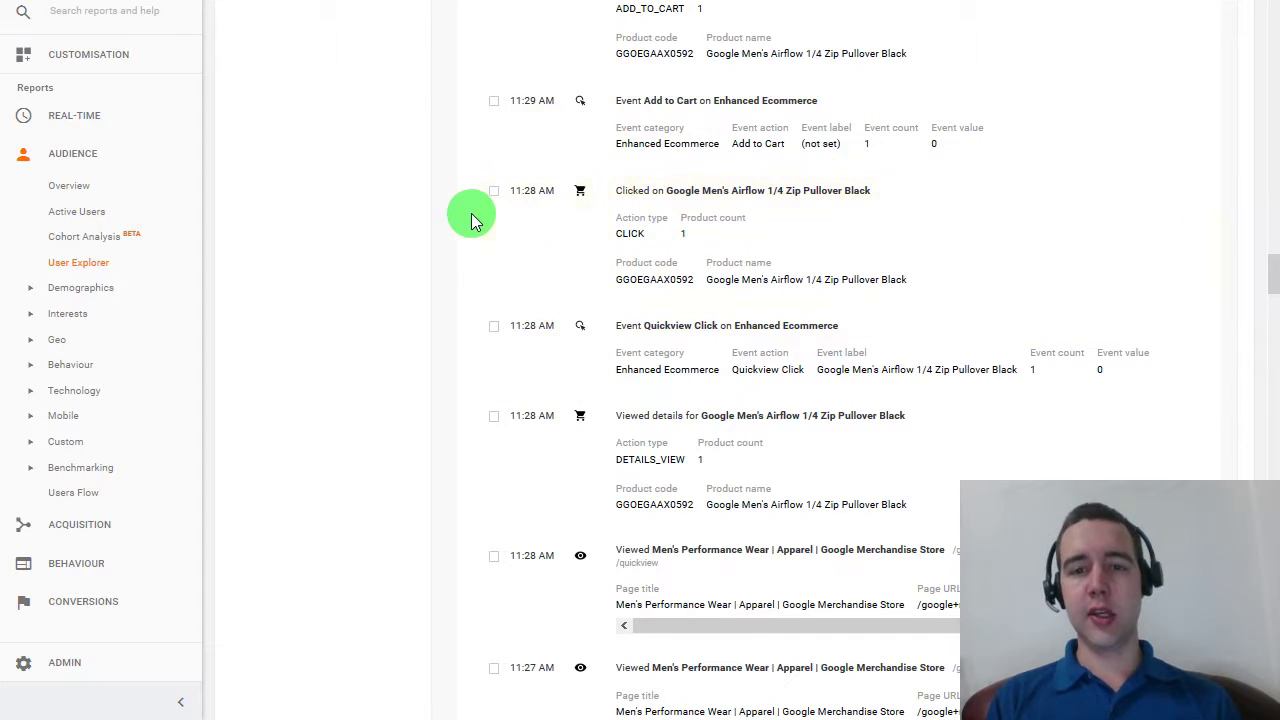
{"action": "scroll", "coordinate": [429, 224], "scroll_direction": "up", "scroll_amount": 1}
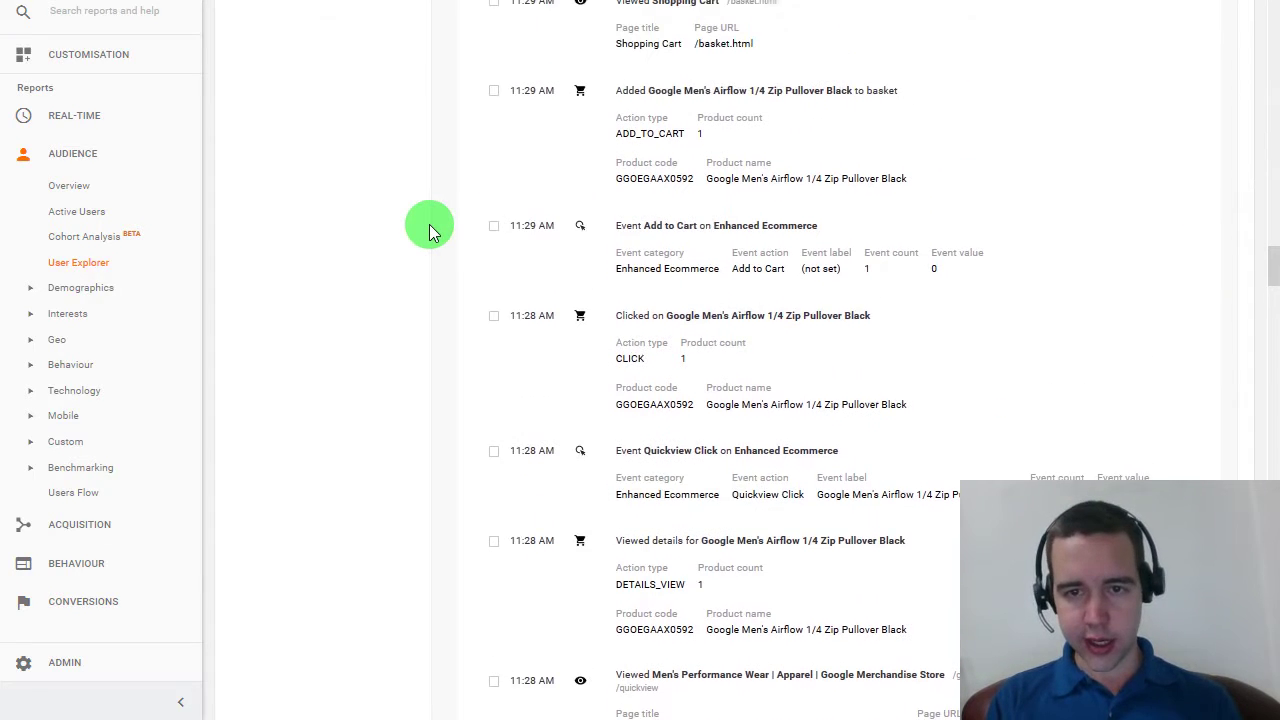
{"action": "scroll", "coordinate": [429, 224], "scroll_direction": "up", "scroll_amount": 1}
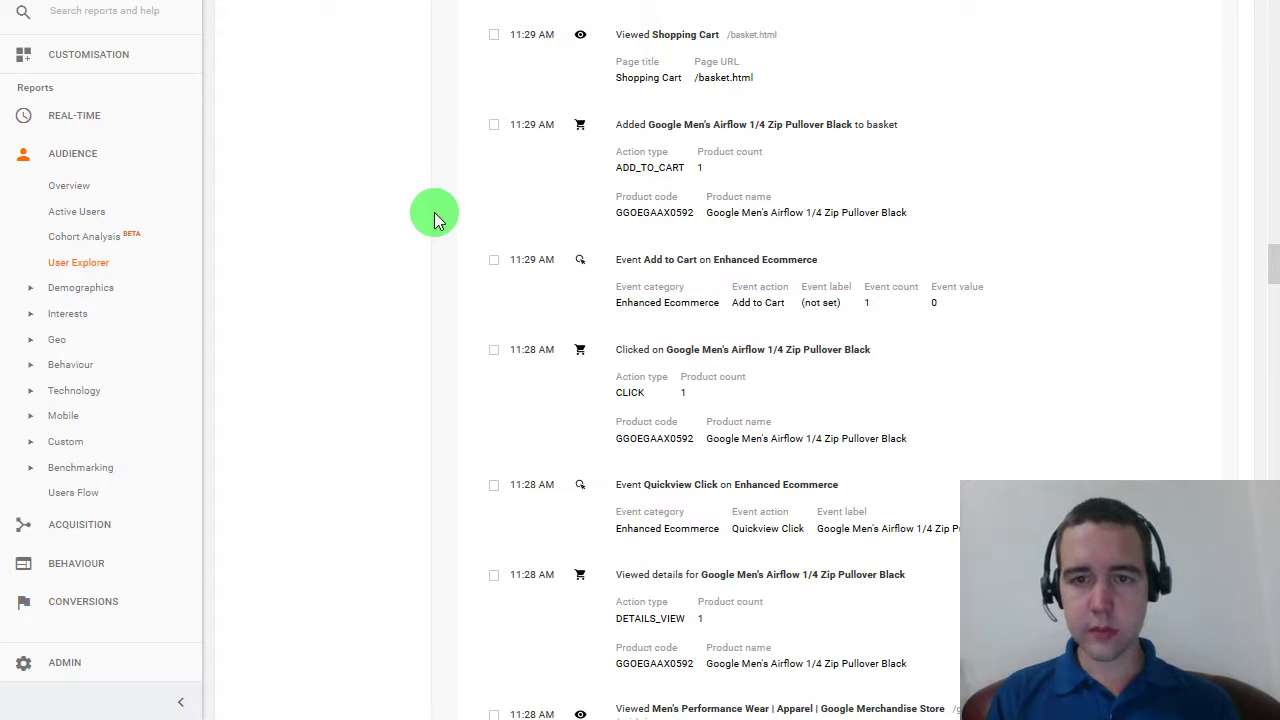
{"action": "scroll", "coordinate": [434, 220], "scroll_direction": "up", "scroll_amount": 4}
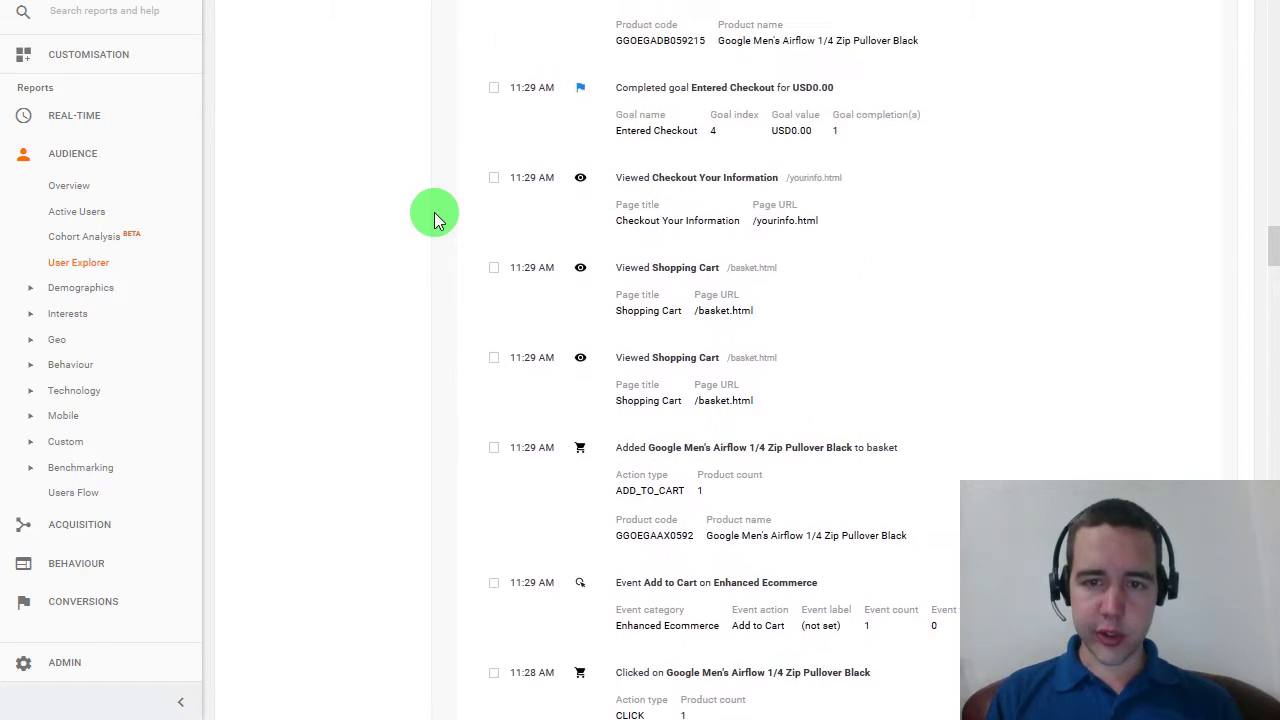
{"action": "scroll", "coordinate": [434, 220], "scroll_direction": "up", "scroll_amount": 1}
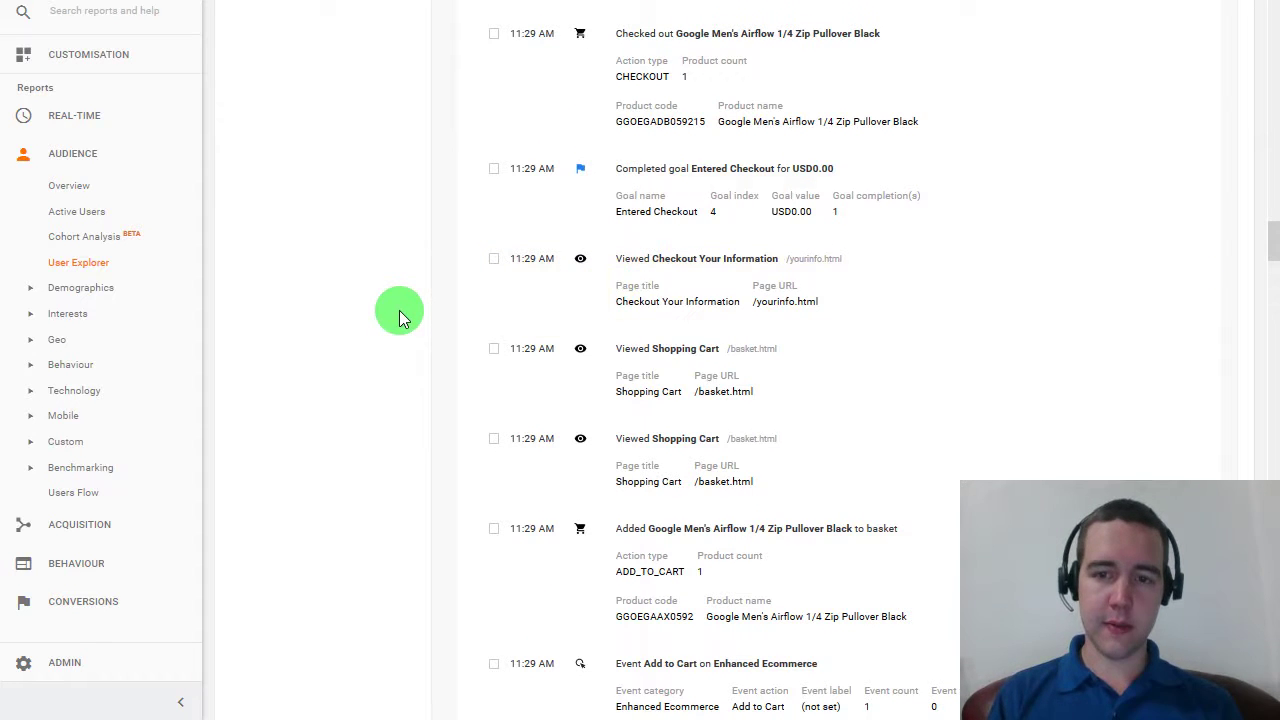
{"action": "scroll", "coordinate": [399, 312], "scroll_direction": "up", "scroll_amount": 2}
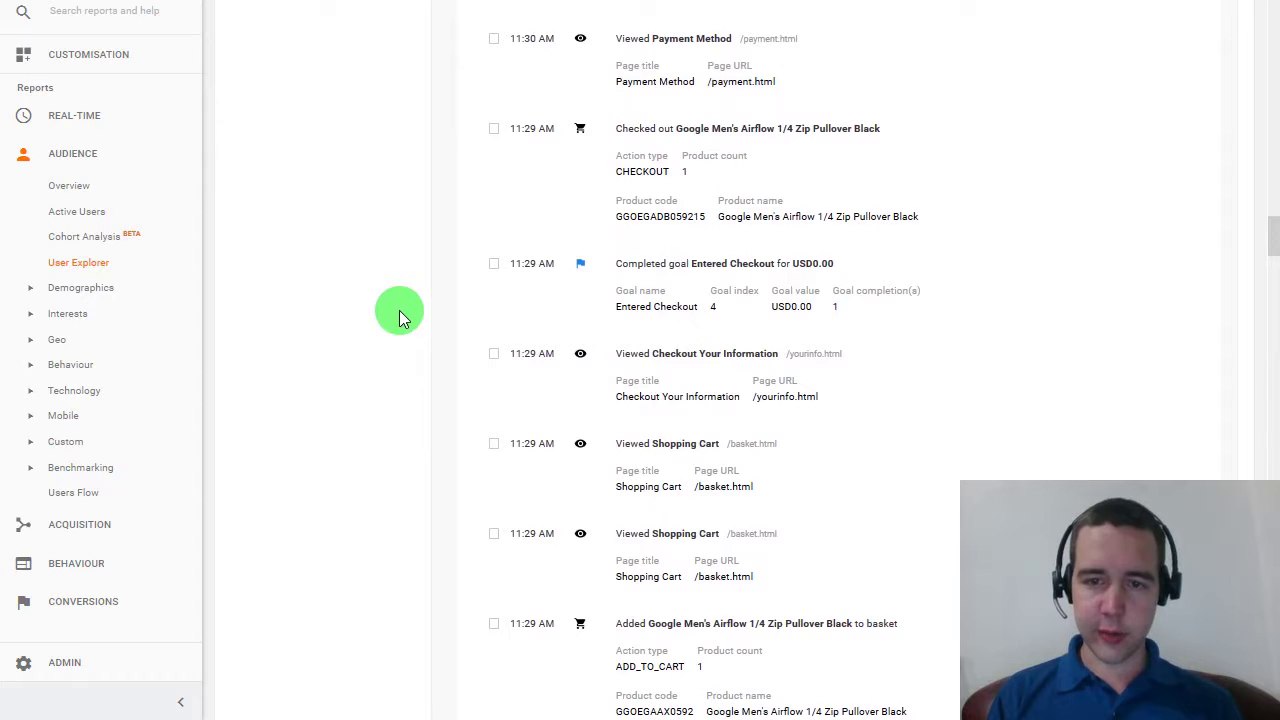
{"action": "scroll", "coordinate": [399, 310], "scroll_direction": "up", "scroll_amount": 1}
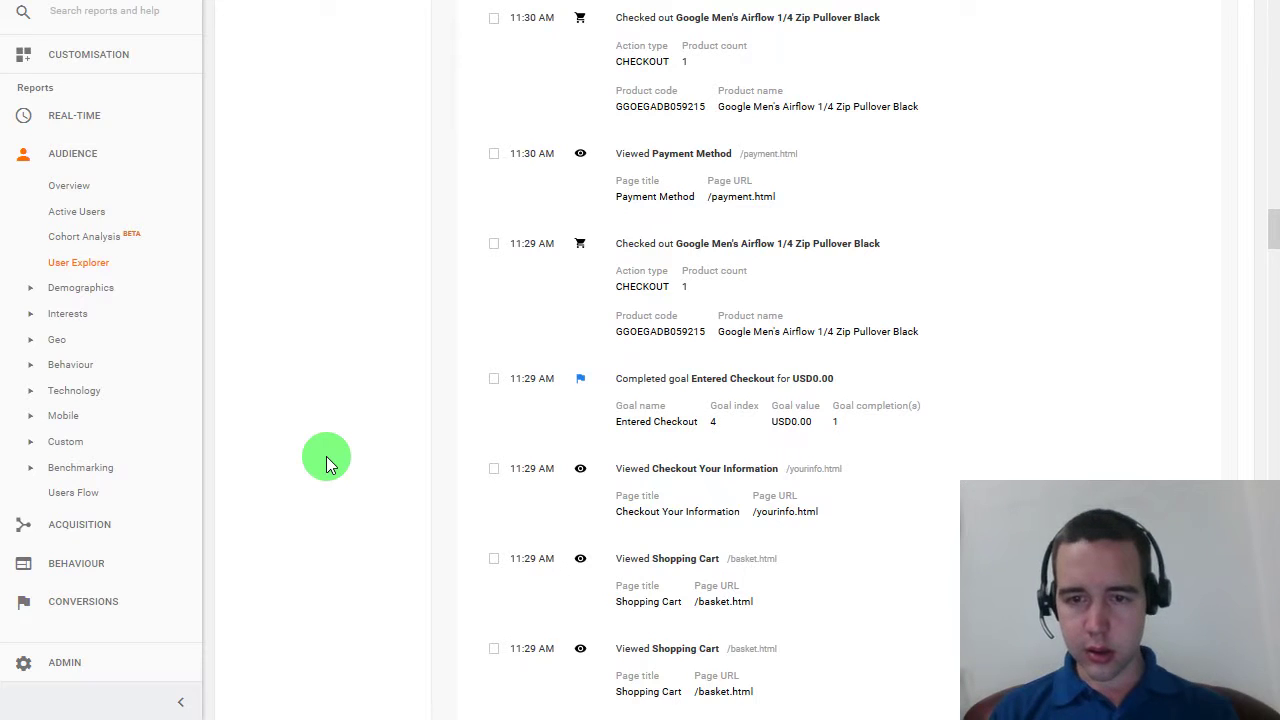
Scroll to the 11:30 AM Airflow pullover purchase: USD39.19, USD6.50 shipping, Purchase Completed goal.
{"action": "scroll", "coordinate": [326, 456], "scroll_direction": "up", "scroll_amount": 2}
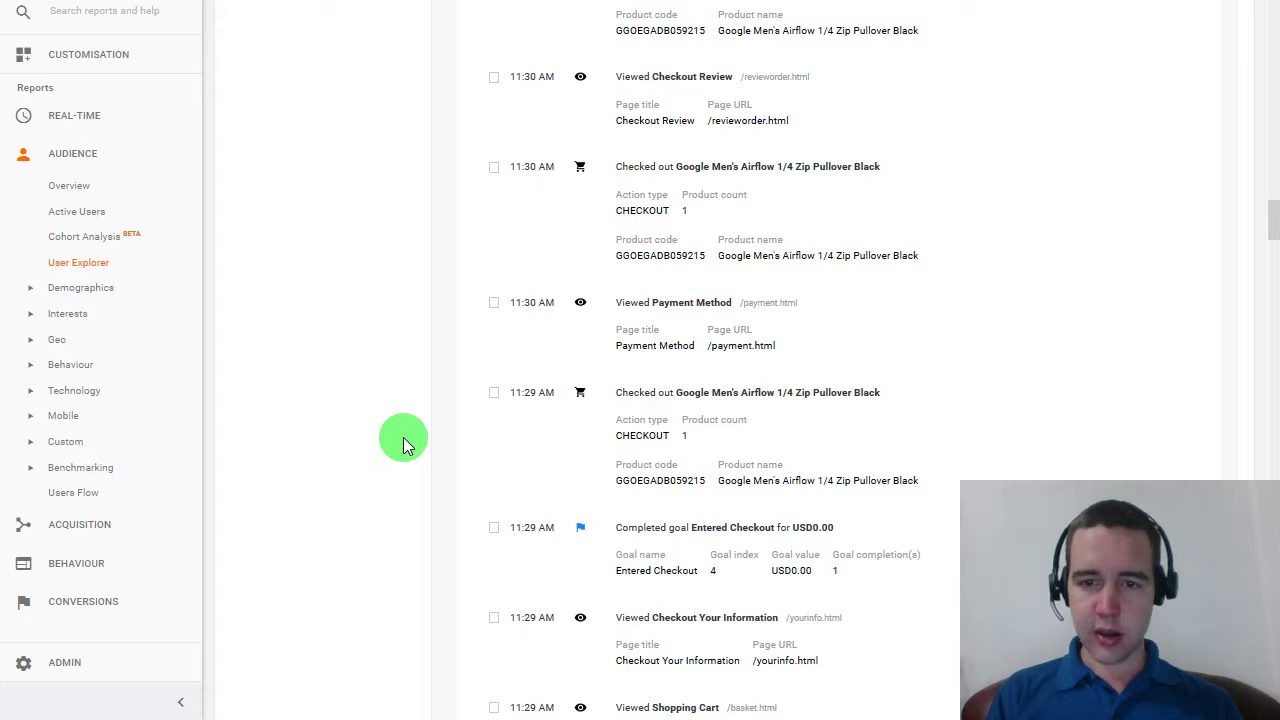
{"action": "scroll", "coordinate": [403, 437], "scroll_direction": "up", "scroll_amount": 1}
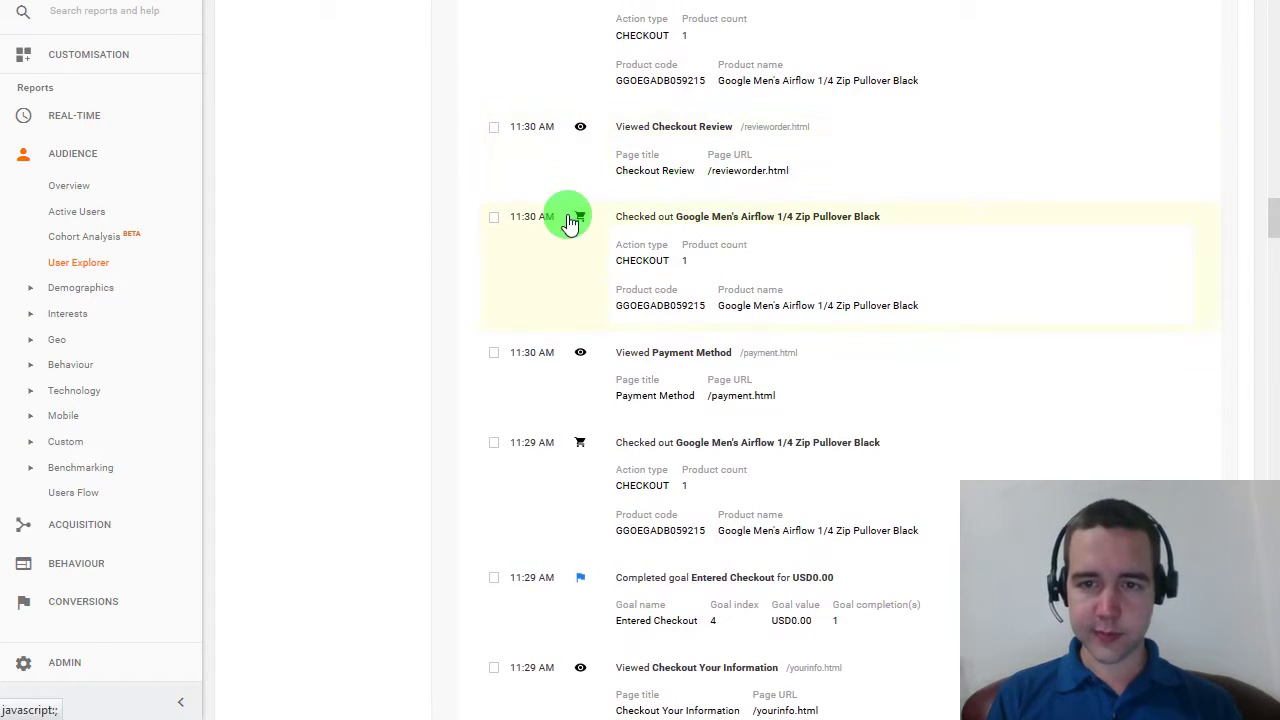
{"action": "scroll", "coordinate": [393, 221], "scroll_direction": "up", "scroll_amount": 1}
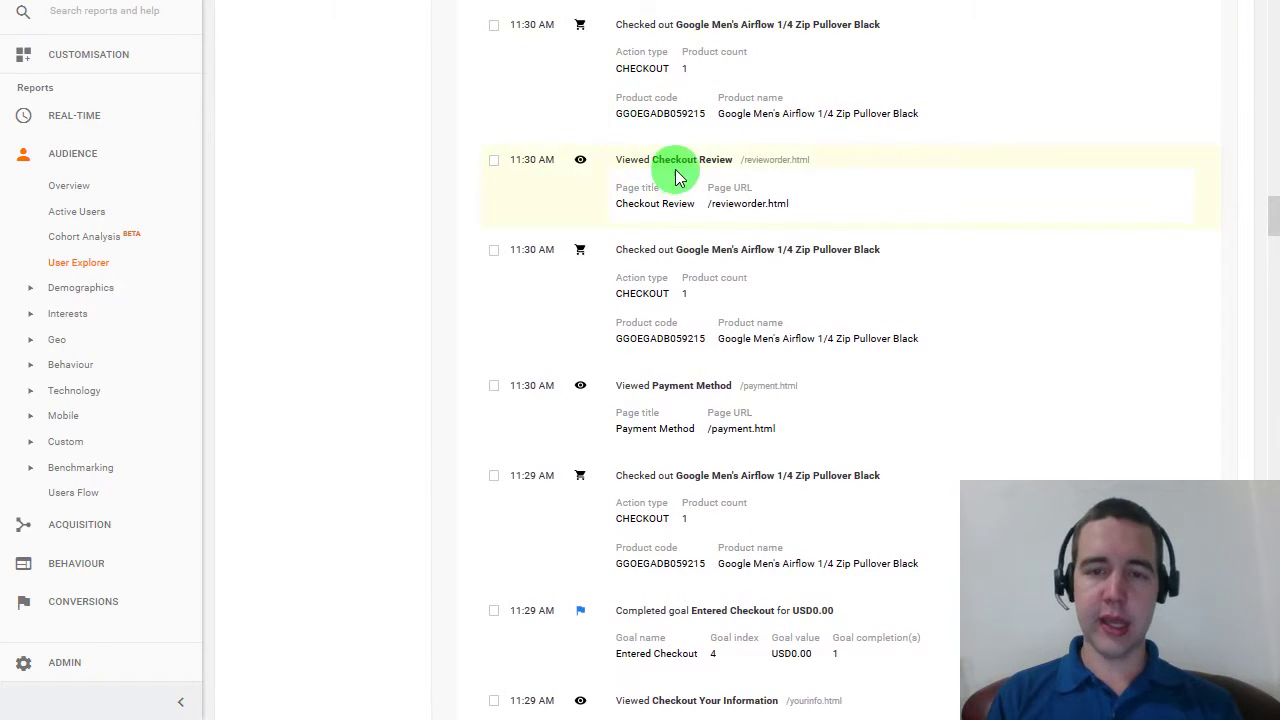
{"action": "left_click_drag", "start_coordinate": [469, 160], "coordinate": [926, 650]}
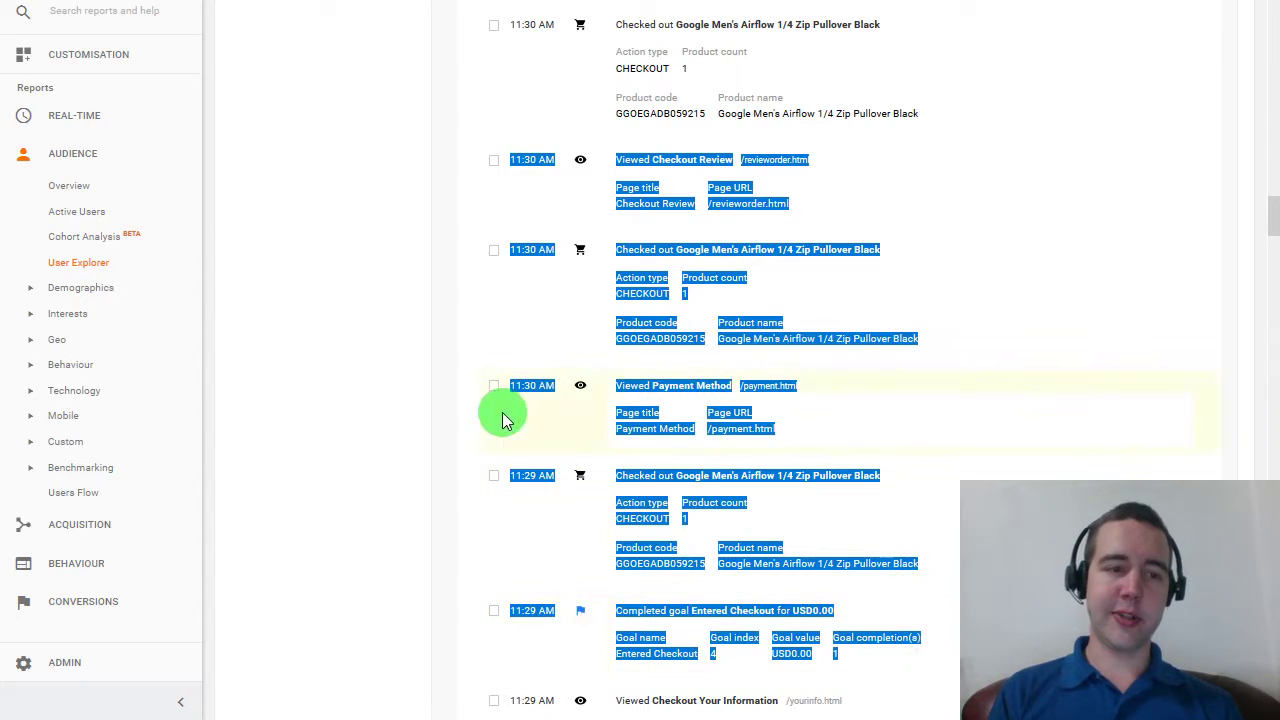
{"action": "left_click", "coordinate": [405, 380]}
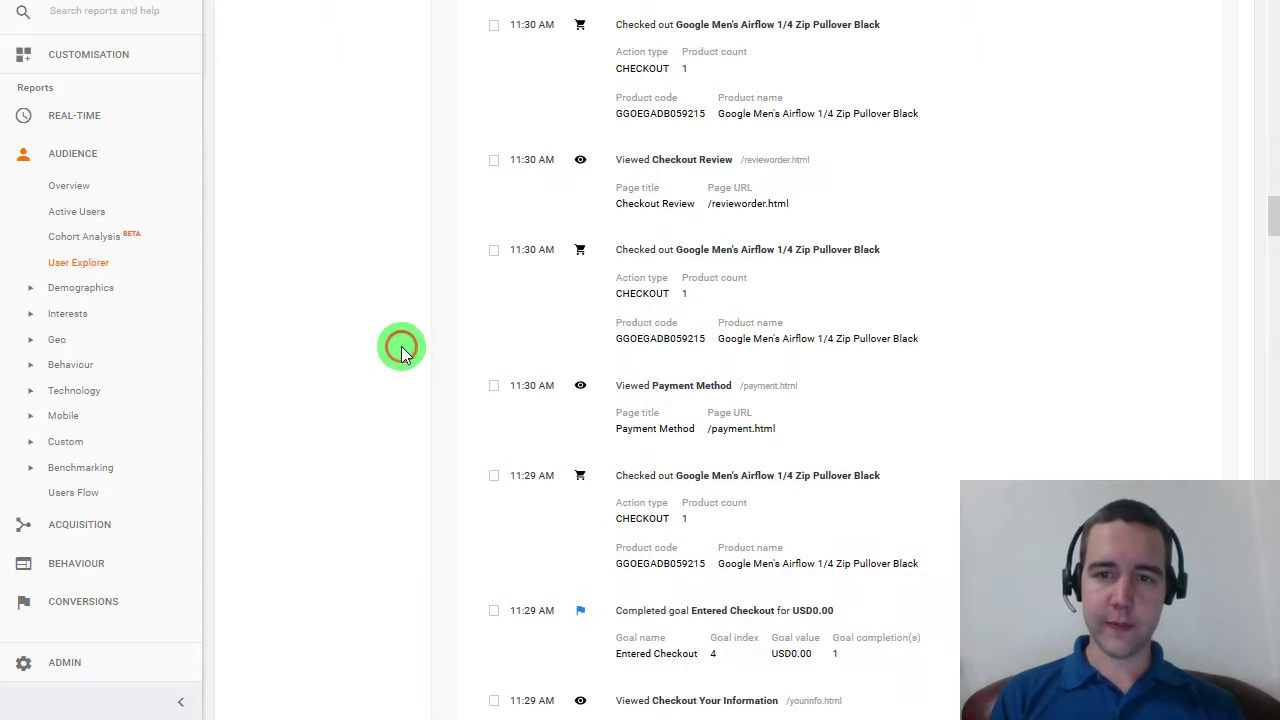
{"action": "scroll", "coordinate": [402, 352], "scroll_direction": "up", "scroll_amount": 2}
{"action": "scroll", "coordinate": [401, 350], "scroll_direction": "up", "scroll_amount": 1}
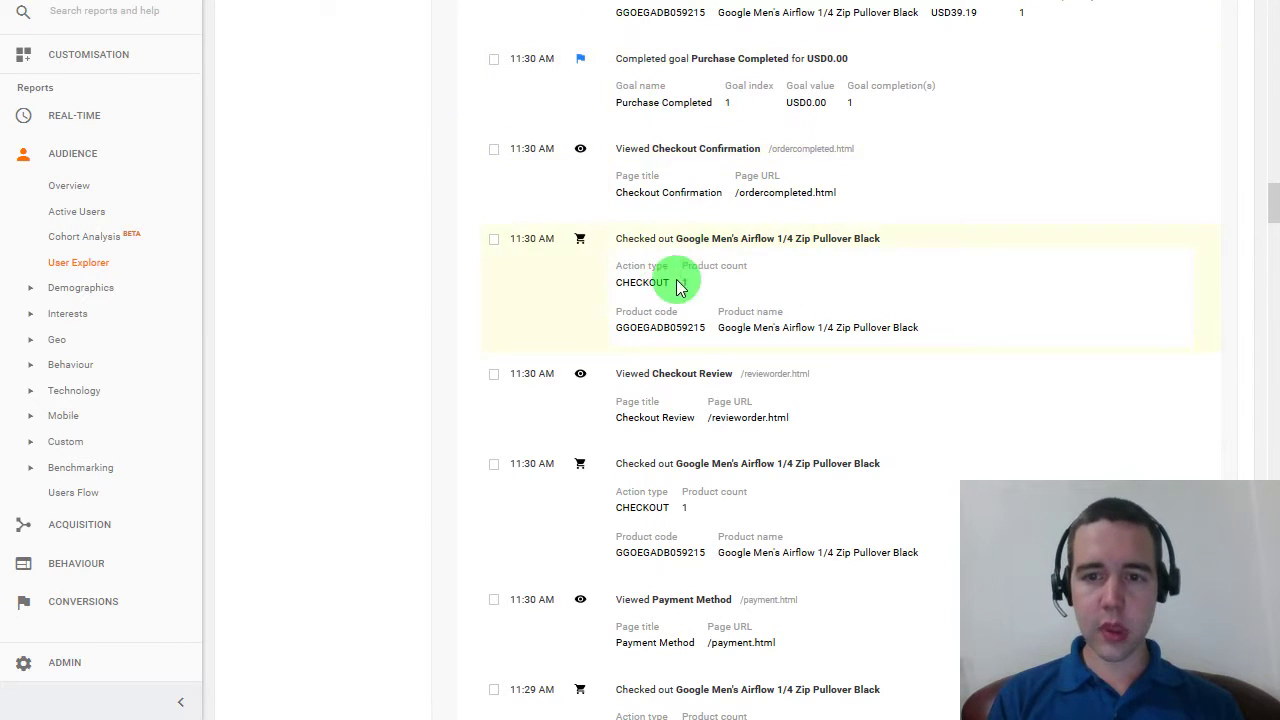
{"action": "scroll", "coordinate": [369, 327], "scroll_direction": "up", "scroll_amount": 2}
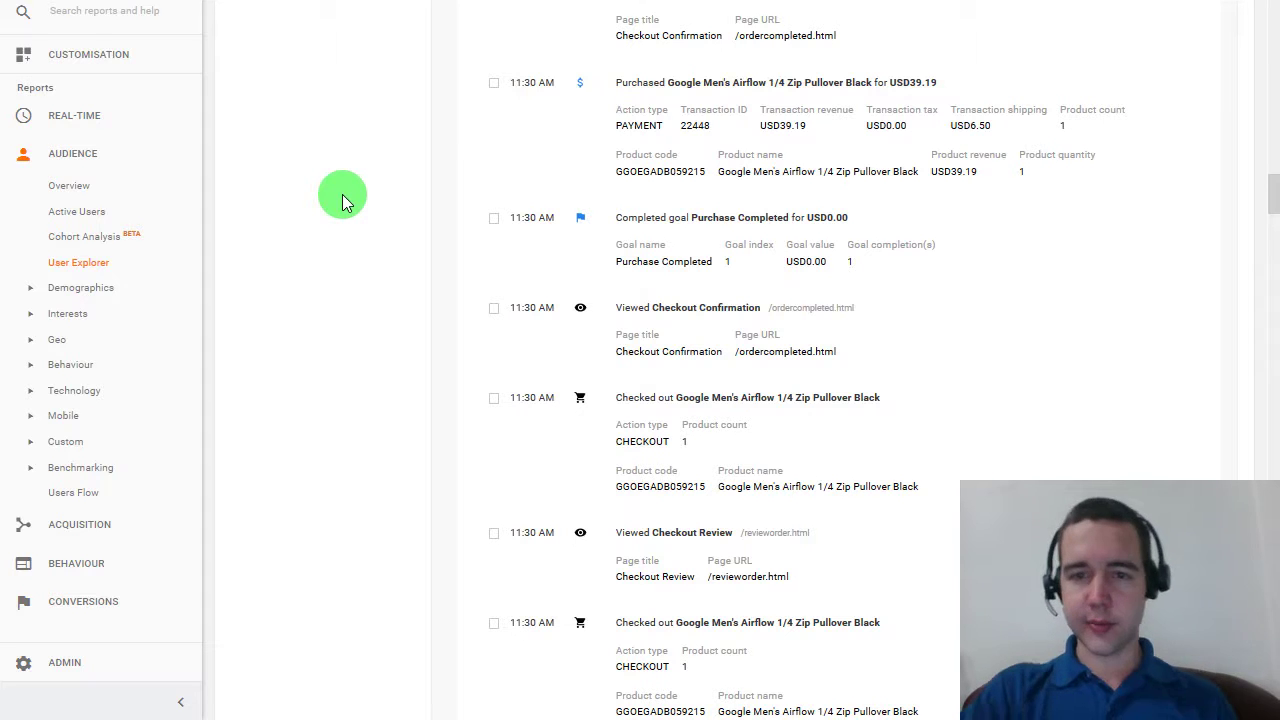
Scroll up to the 12:05 PM Women's Lightweight Microfleece Jacket purchase: USD59.99, USD6.50 shipping.
{"action": "scroll", "coordinate": [342, 194], "scroll_direction": "up", "scroll_amount": 1}
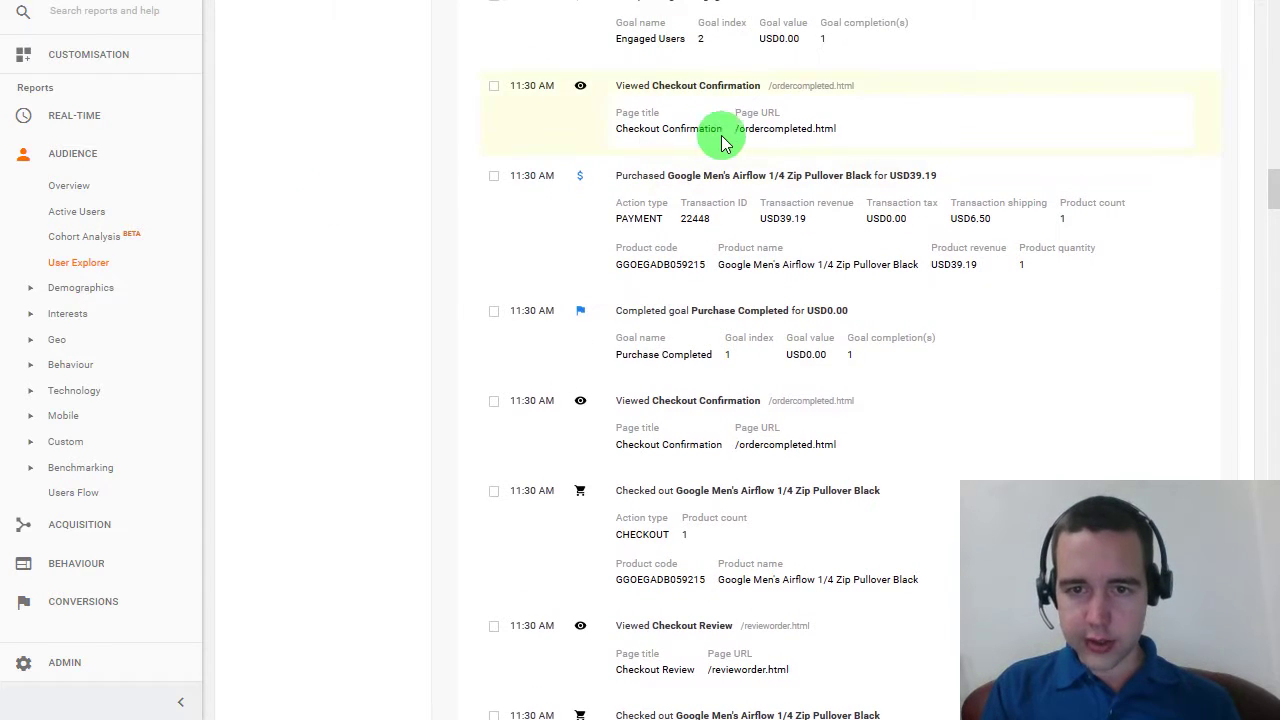
{"action": "scroll", "coordinate": [472, 154], "scroll_direction": "up", "scroll_amount": 2}
{"action": "scroll", "coordinate": [471, 155], "scroll_direction": "up", "scroll_amount": 1}
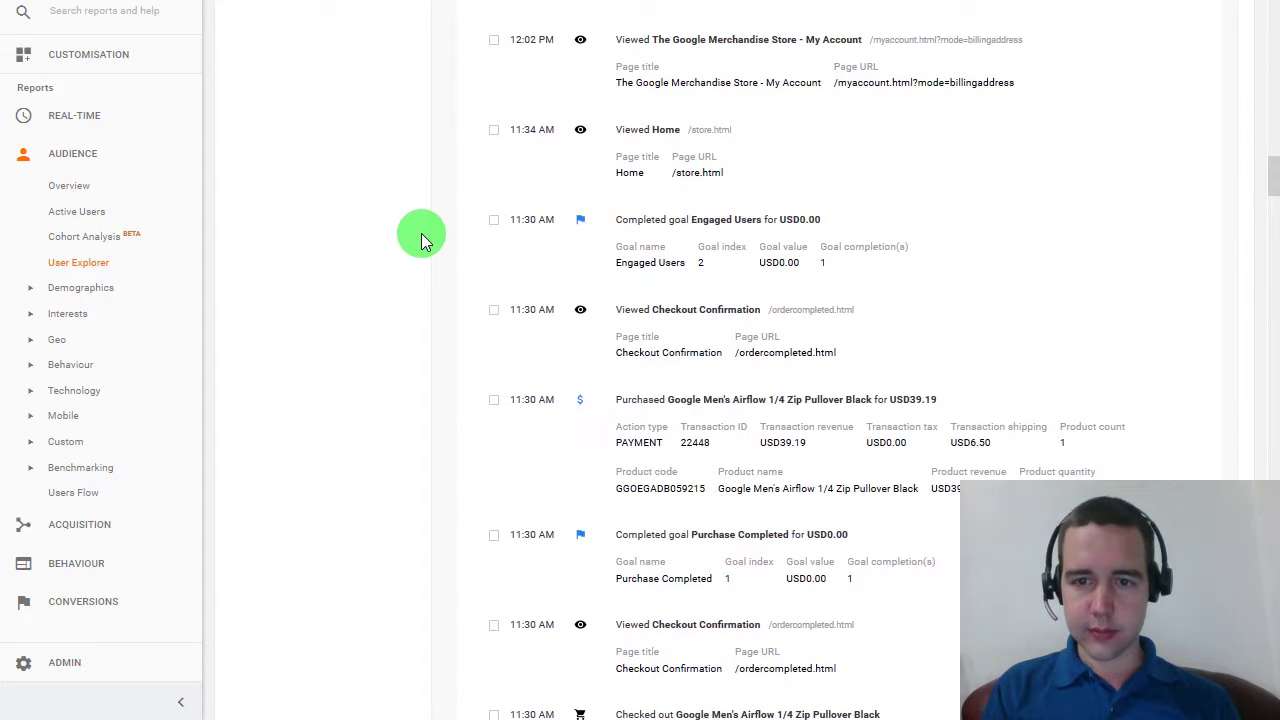
{"action": "scroll", "coordinate": [423, 237], "scroll_direction": "up", "scroll_amount": 1}
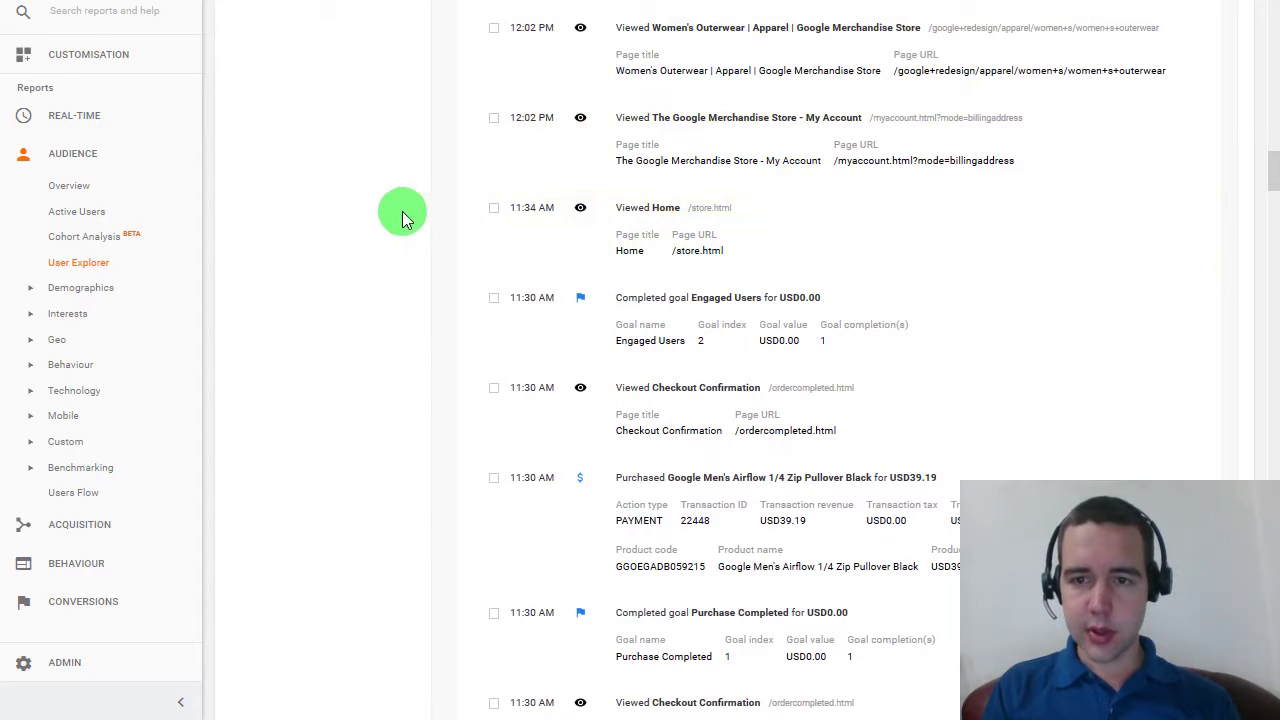
{"action": "scroll", "coordinate": [410, 178], "scroll_direction": "up", "scroll_amount": 2}
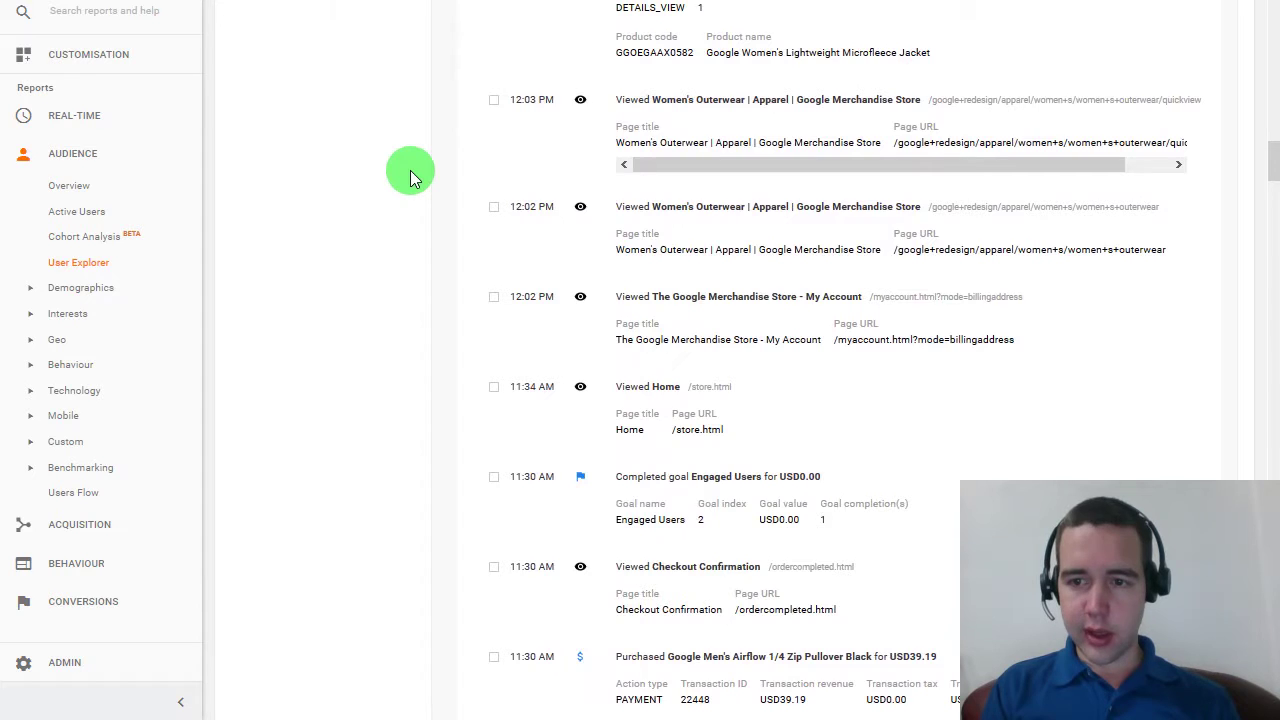
{"action": "scroll", "coordinate": [410, 178], "scroll_direction": "up", "scroll_amount": 2}
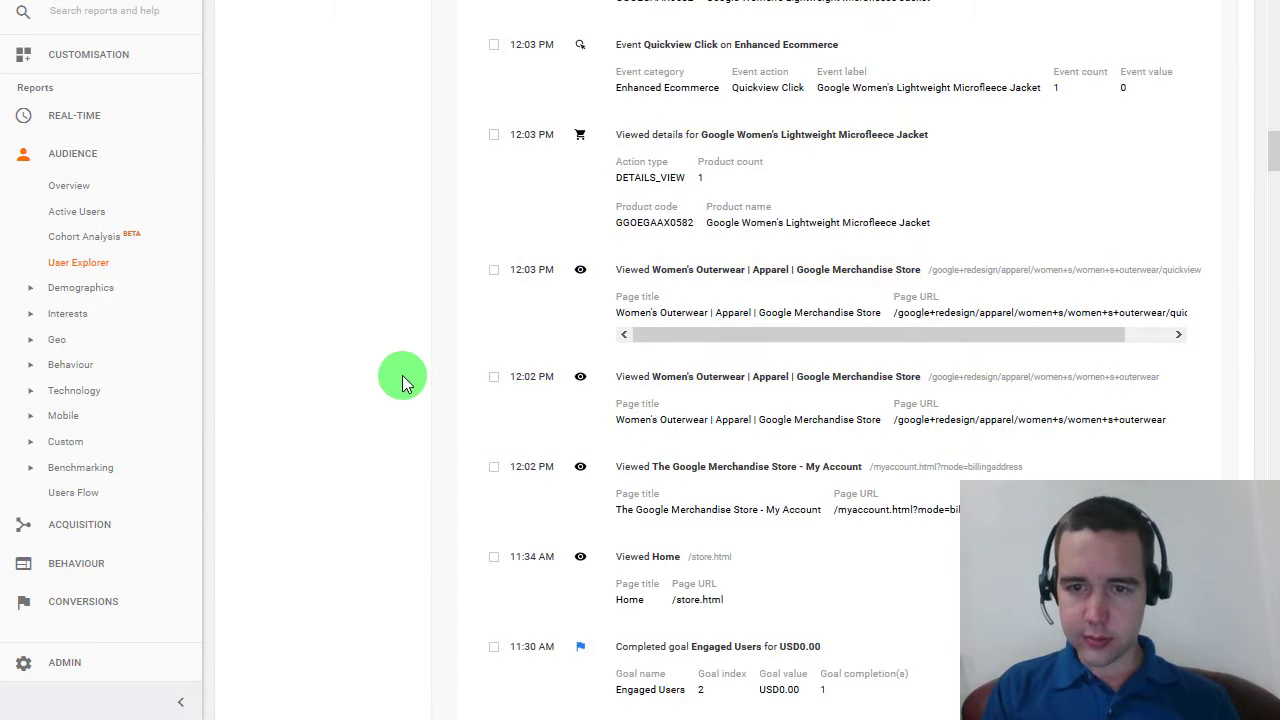
{"action": "scroll", "coordinate": [402, 378], "scroll_direction": "up", "scroll_amount": 2}
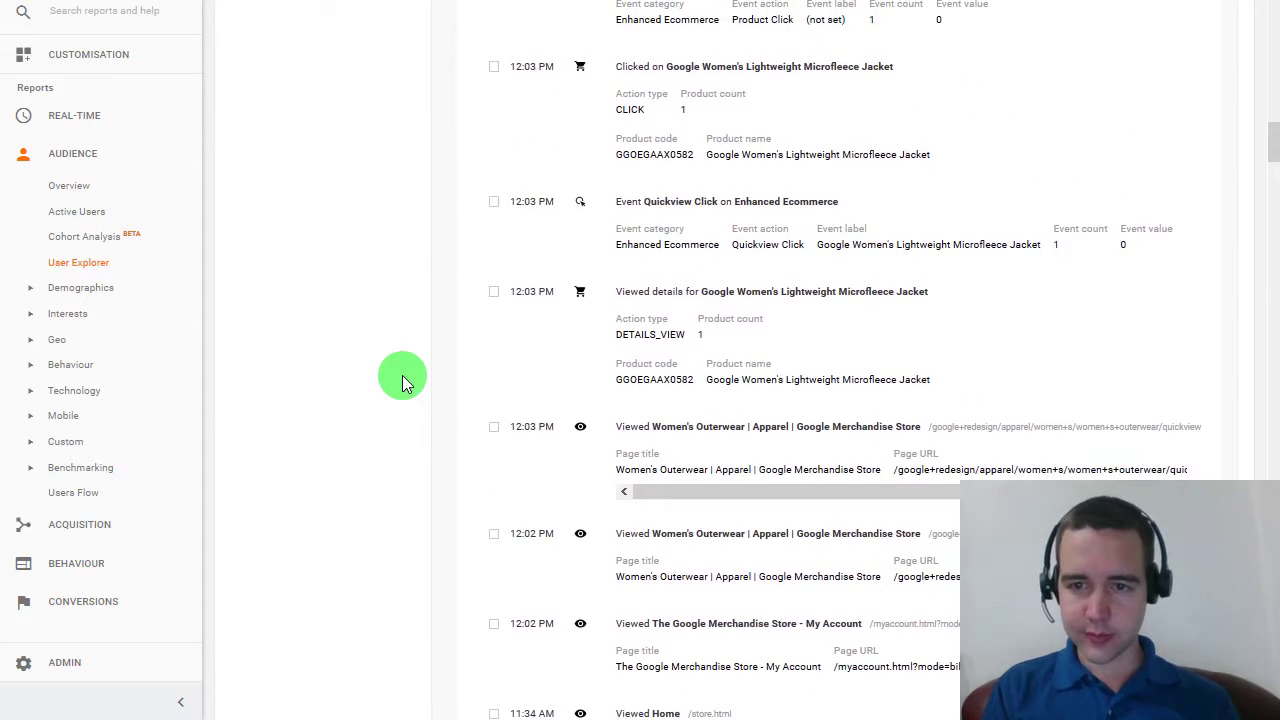
{"action": "scroll", "coordinate": [404, 380], "scroll_direction": "up", "scroll_amount": 5}
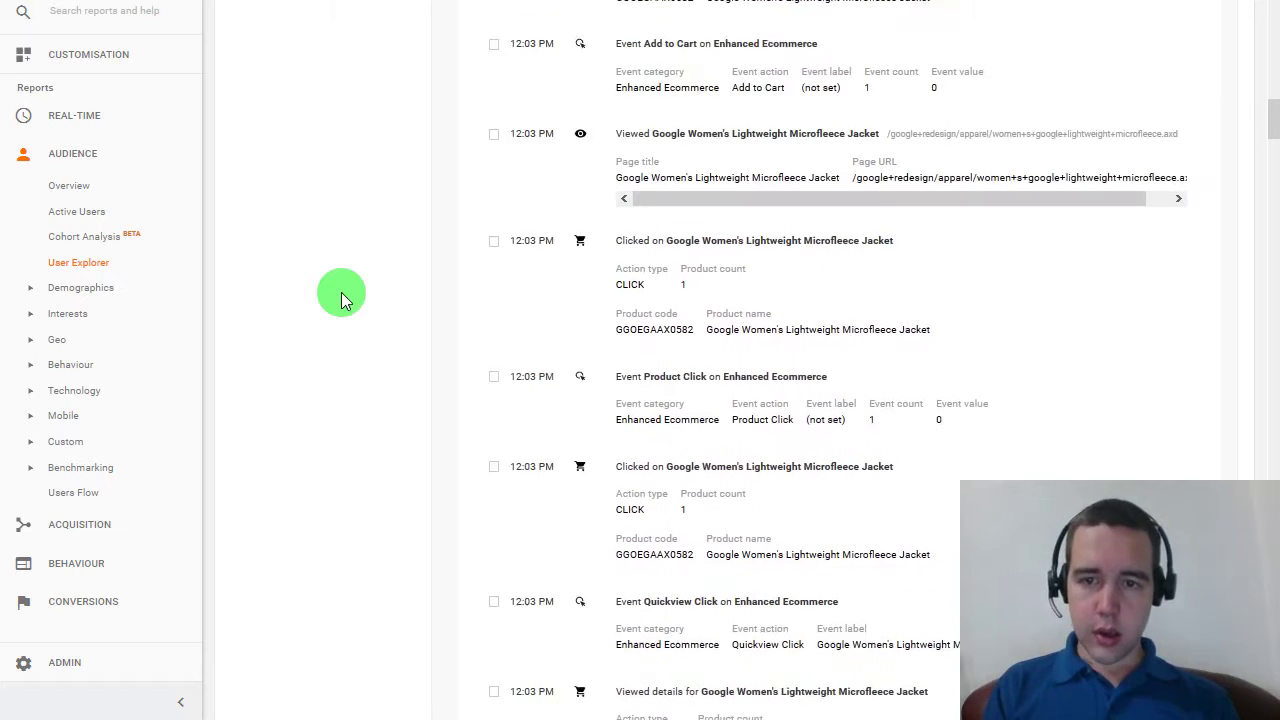
{"action": "scroll", "coordinate": [341, 292], "scroll_direction": "up", "scroll_amount": 4}
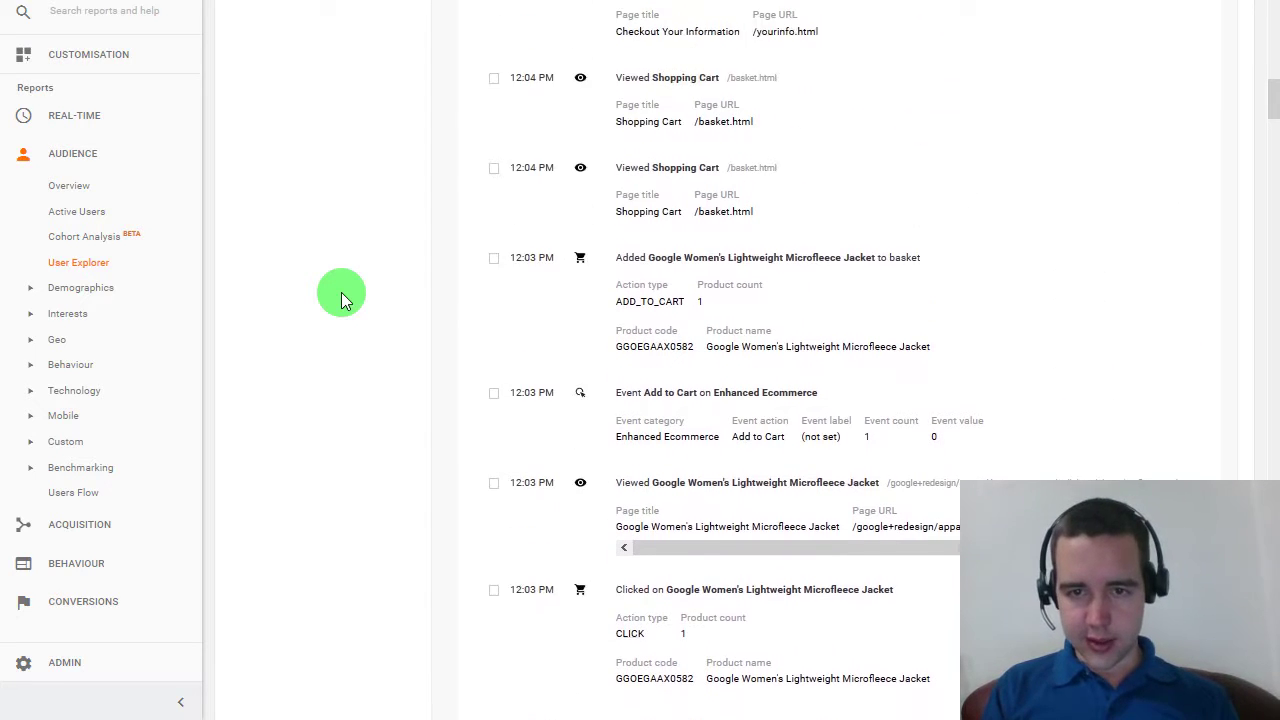
{"action": "scroll", "coordinate": [341, 292], "scroll_direction": "up", "scroll_amount": 1}
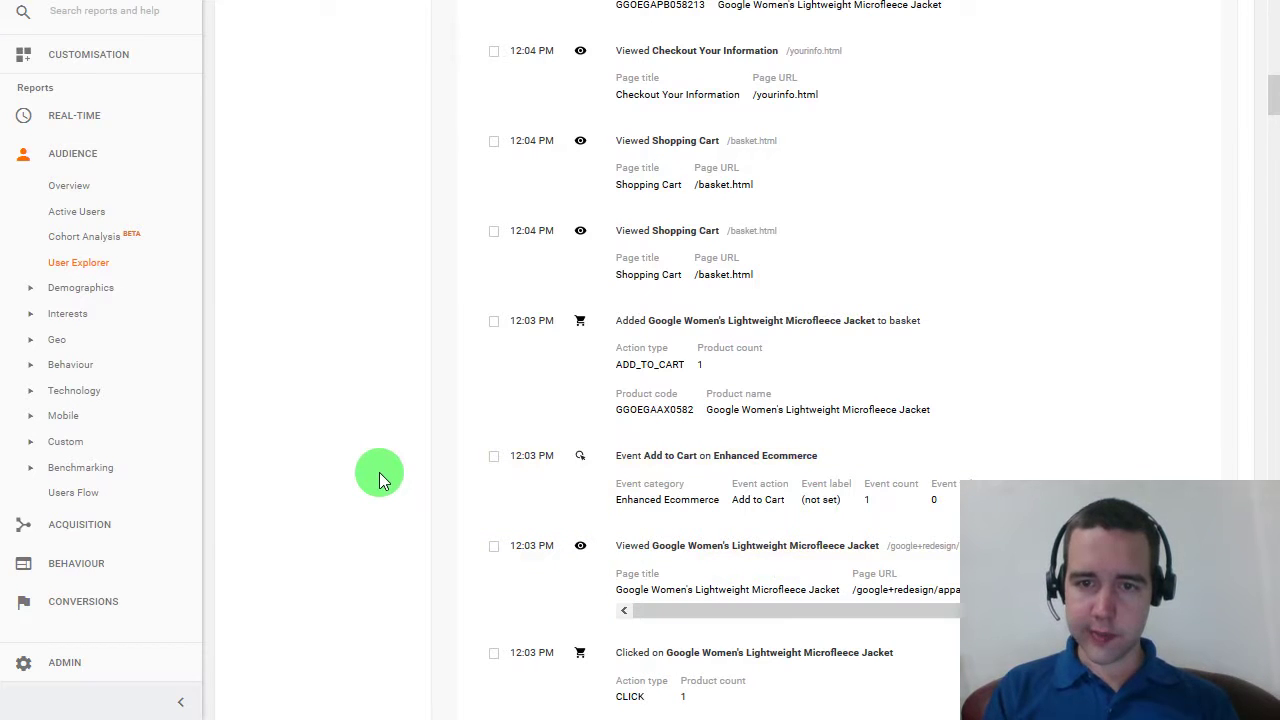
{"action": "scroll", "coordinate": [379, 472], "scroll_direction": "up", "scroll_amount": 3}
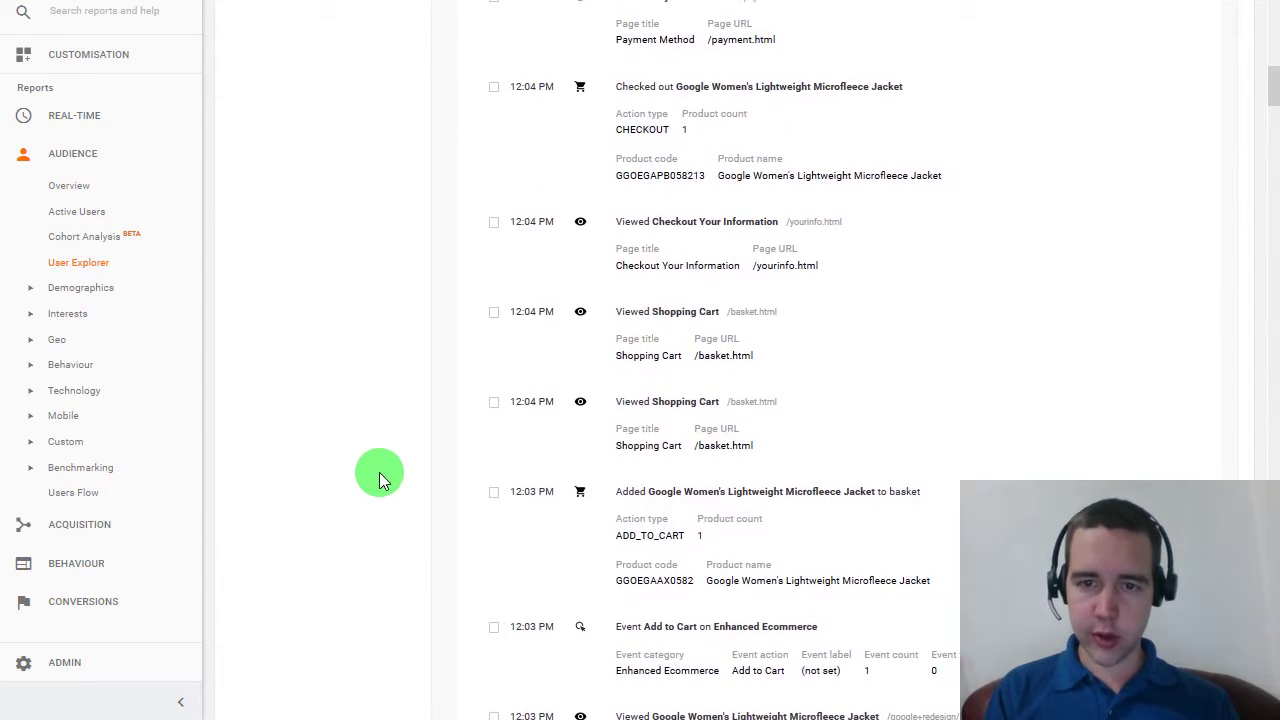
{"action": "scroll", "coordinate": [379, 479], "scroll_direction": "up", "scroll_amount": 4}
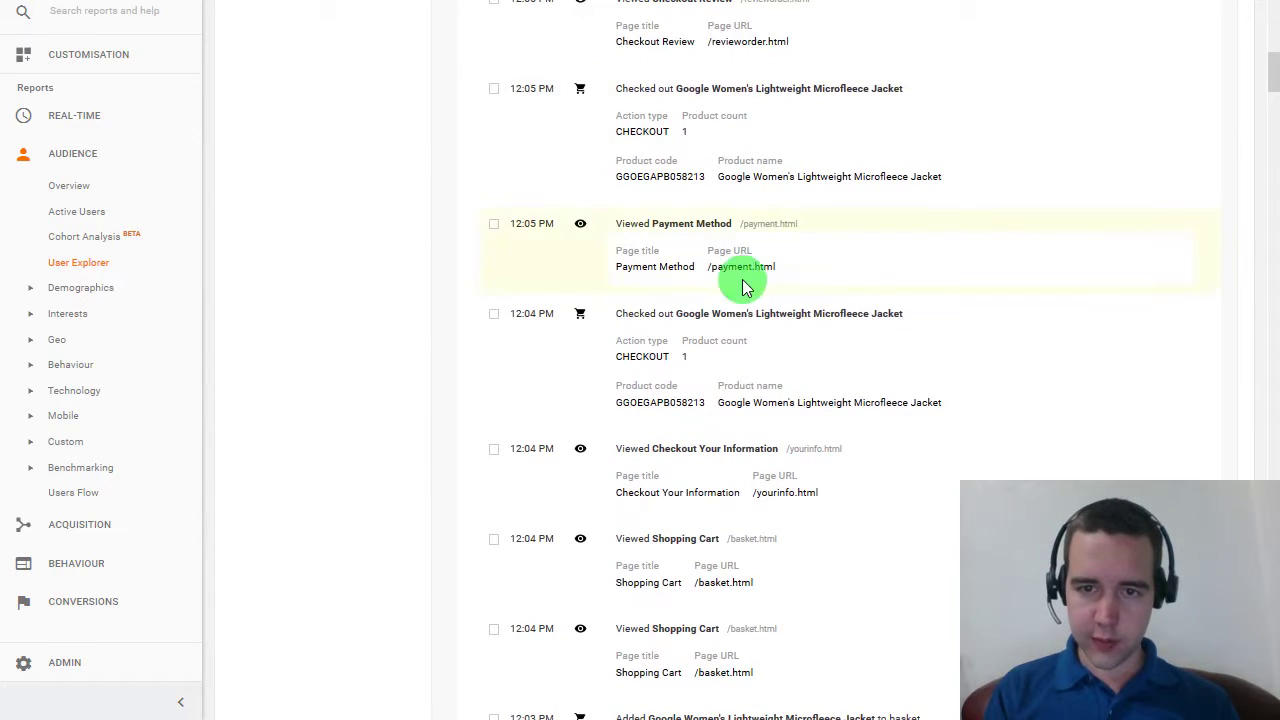
{"action": "scroll", "coordinate": [410, 205], "scroll_direction": "up", "scroll_amount": 5}
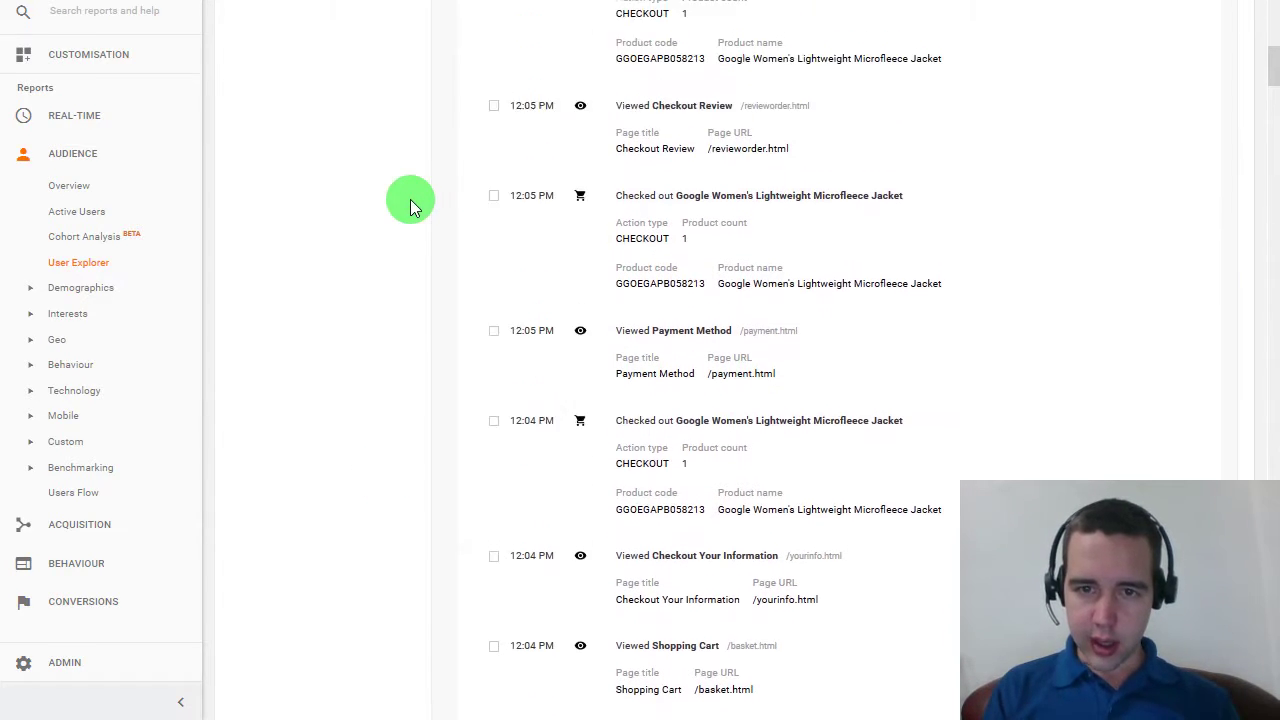
{"action": "scroll", "coordinate": [410, 205], "scroll_direction": "up", "scroll_amount": 3}
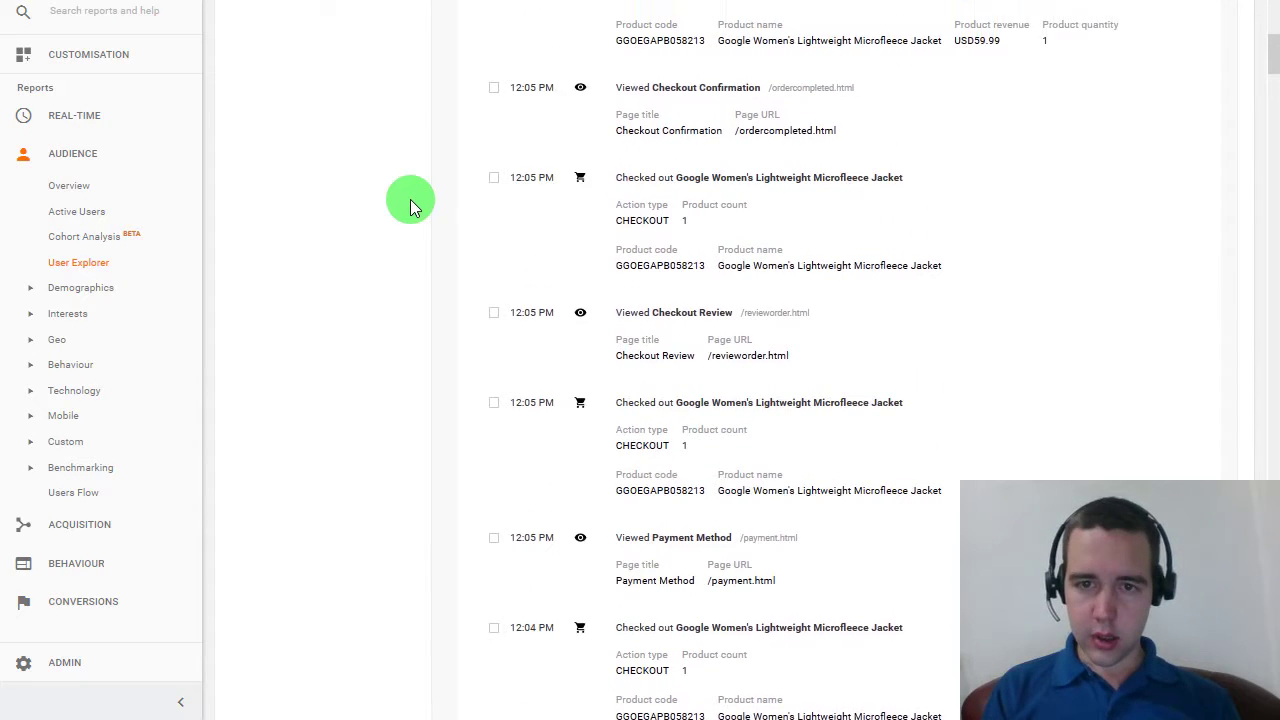
{"action": "scroll", "coordinate": [410, 205], "scroll_direction": "up", "scroll_amount": 2}
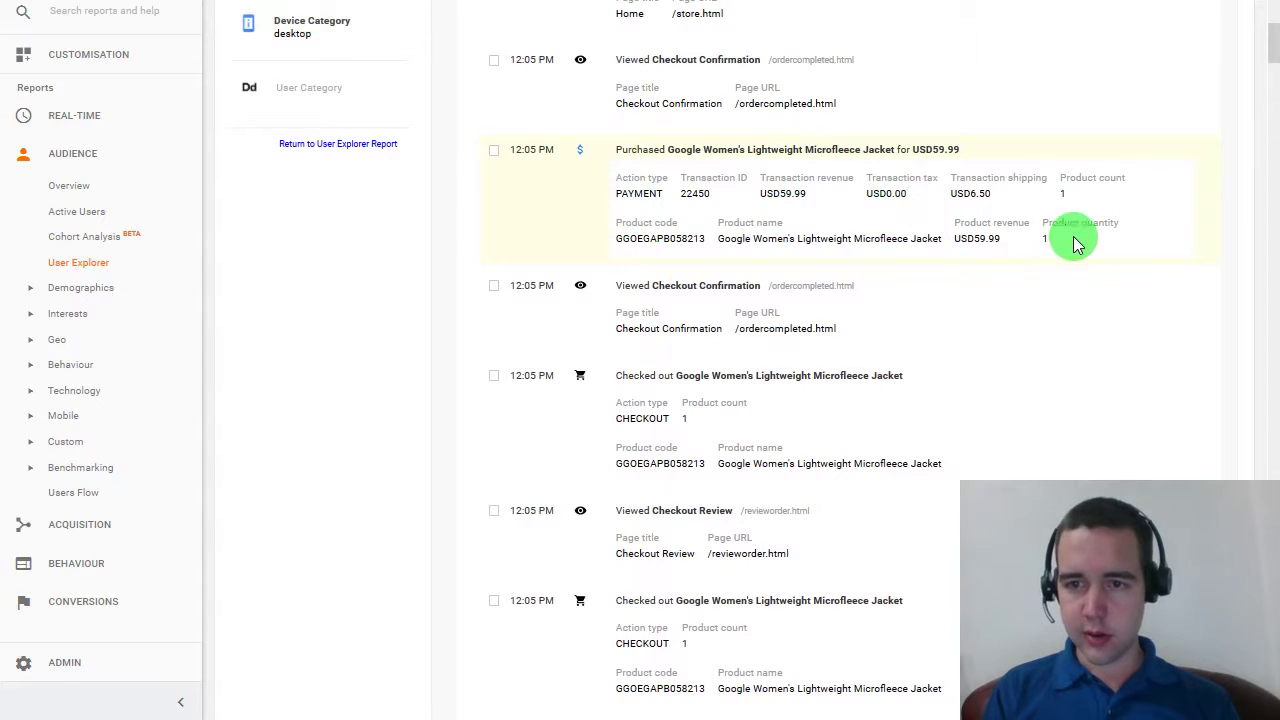
Highlight the jacket's USD59.99 revenue and USD6.50 shipping, then return to the 12:07 PM session header.
{"action": "double_click", "coordinate": [1013, 238]}
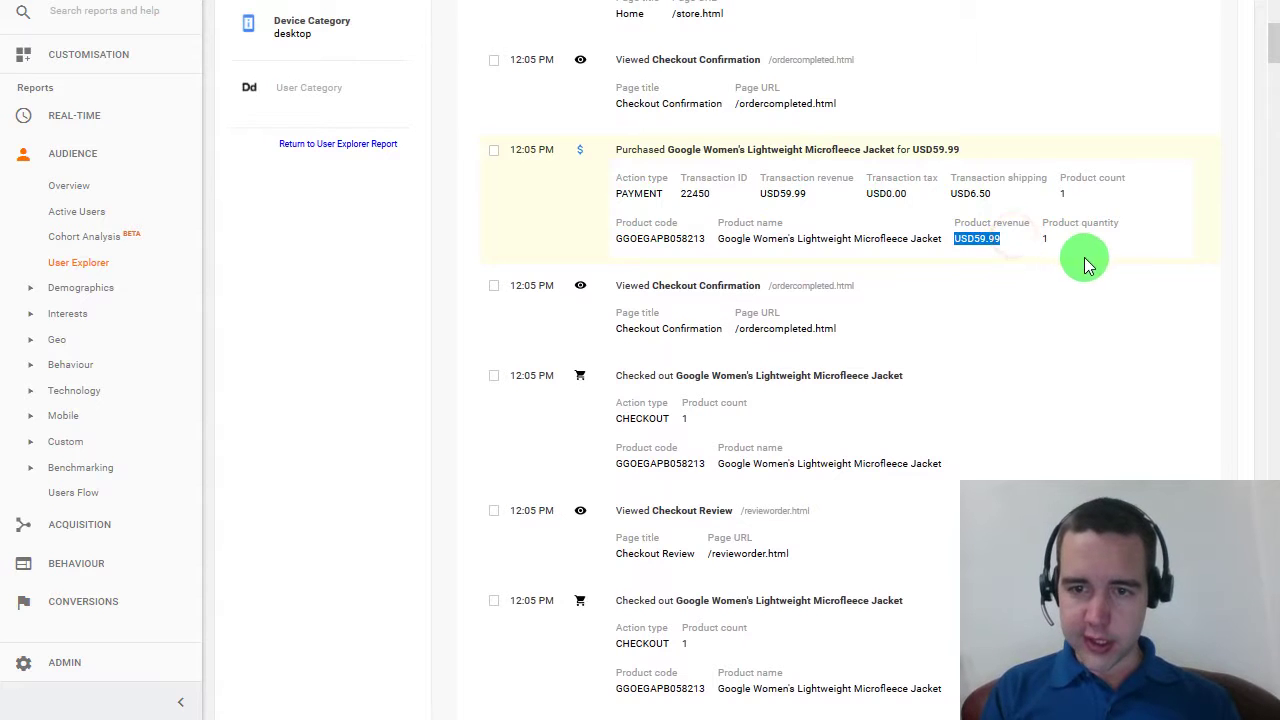
{"action": "left_click", "coordinate": [1086, 263]}
{"action": "double_click", "coordinate": [1017, 196]}
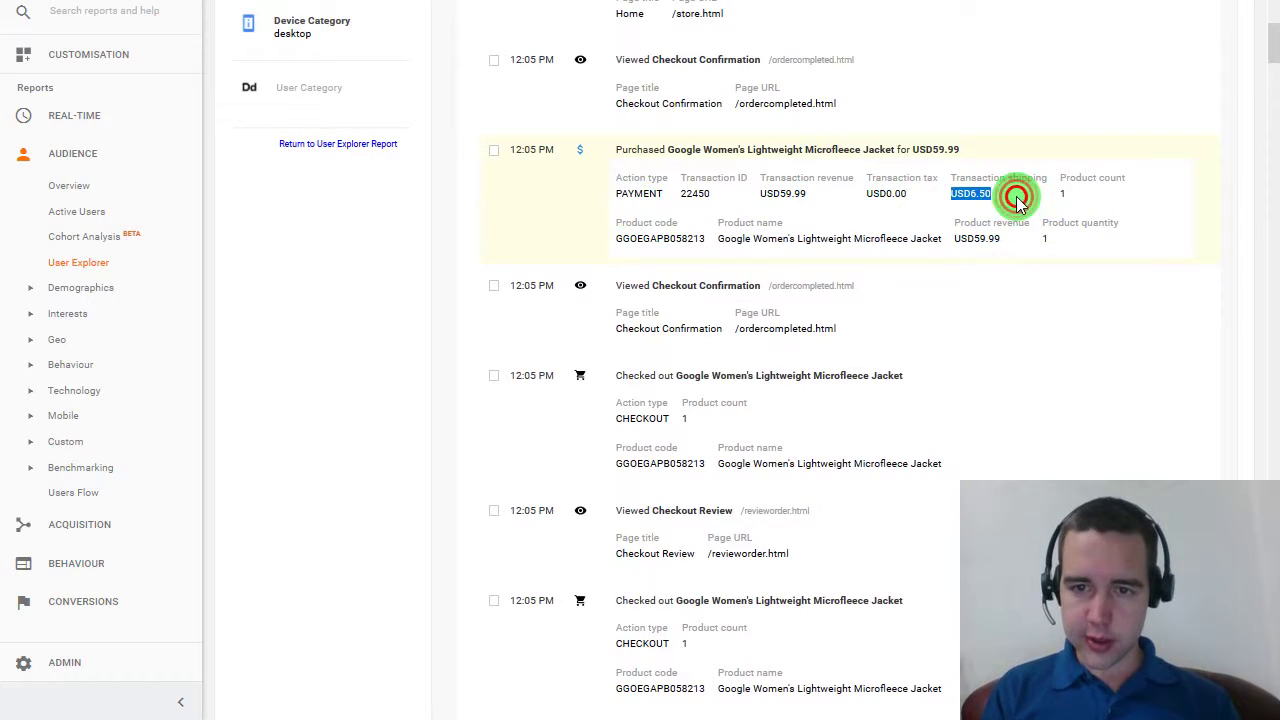
{"action": "left_click", "coordinate": [1130, 258]}
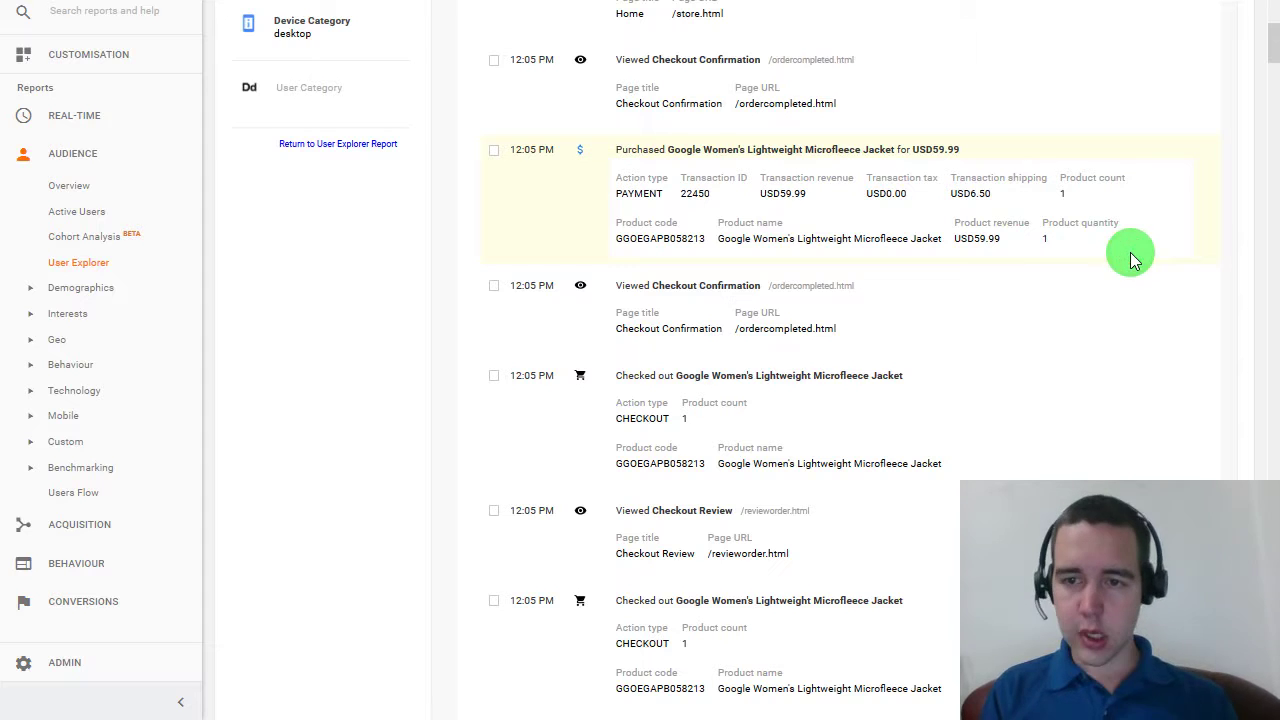
{"action": "scroll", "coordinate": [1050, 102], "scroll_direction": "up", "scroll_amount": 3}
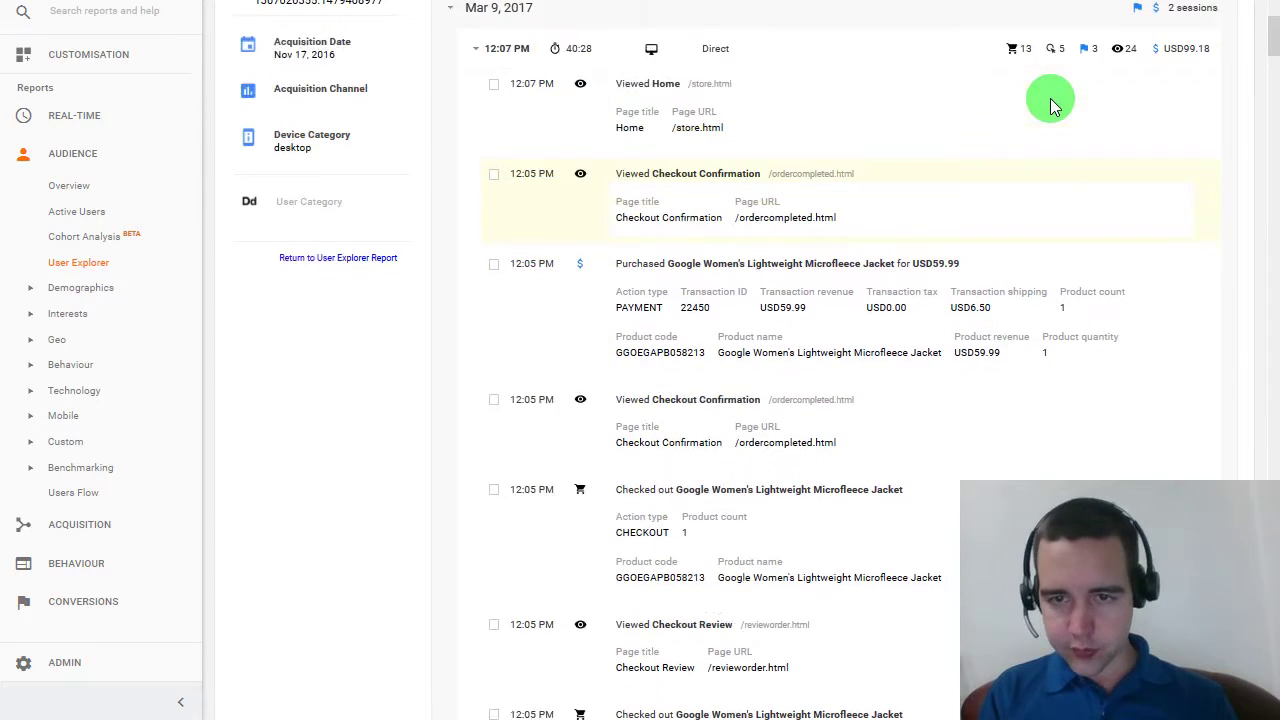
{"action": "scroll", "coordinate": [950, 255], "scroll_direction": "up", "scroll_amount": 1}
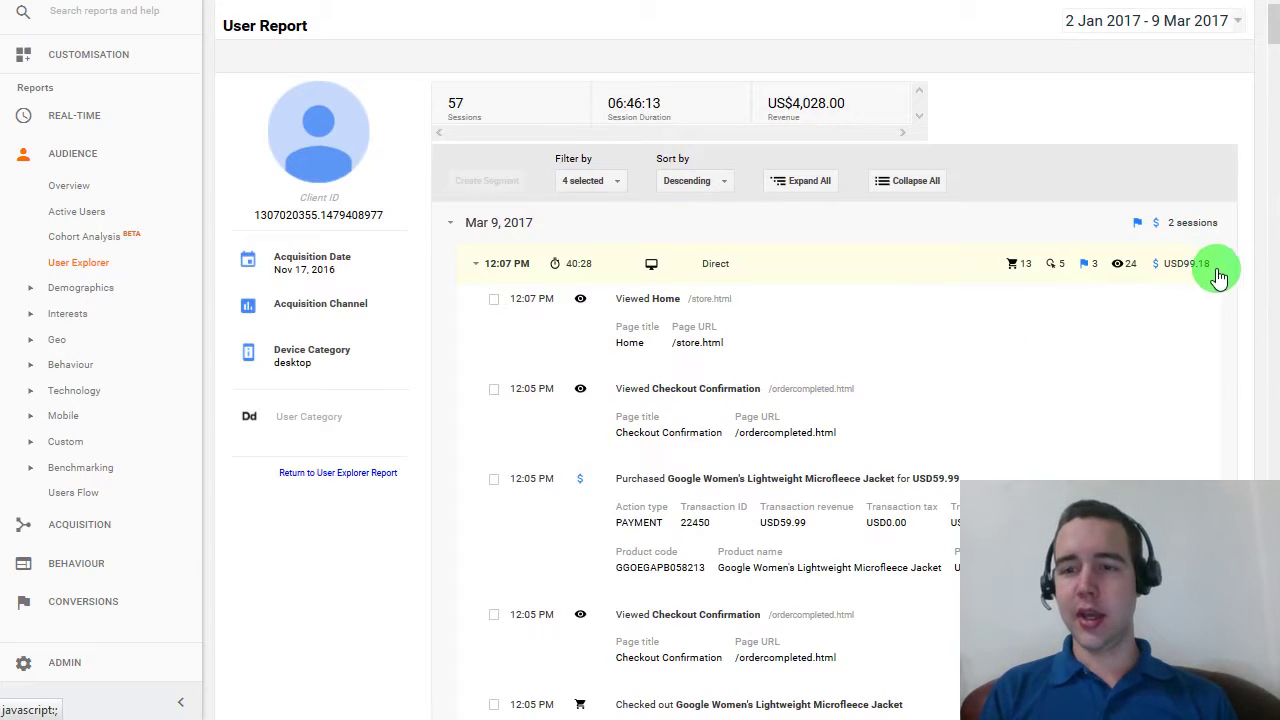
Highlight the 12:07 PM session's USD99.18 revenue total, then deselect it.
{"action": "left_click_drag", "start_coordinate": [1232, 272], "coordinate": [1155, 270]}
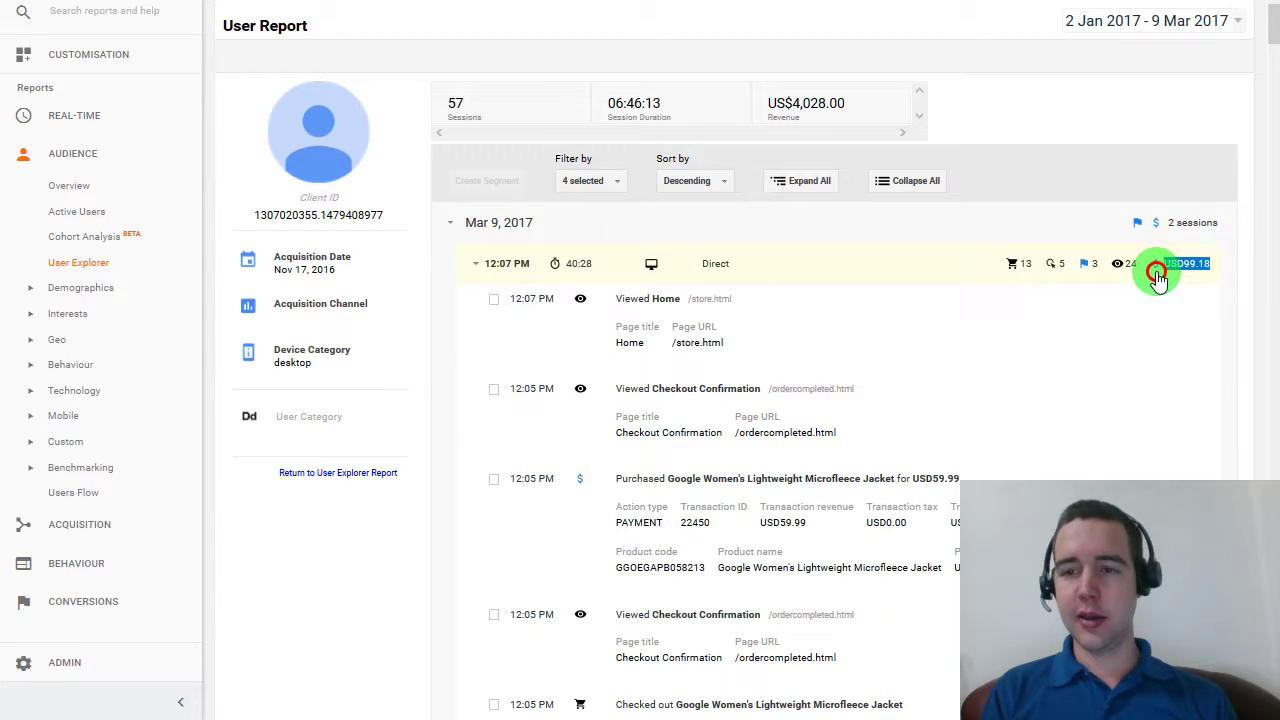
{"action": "left_click", "coordinate": [1226, 274]}
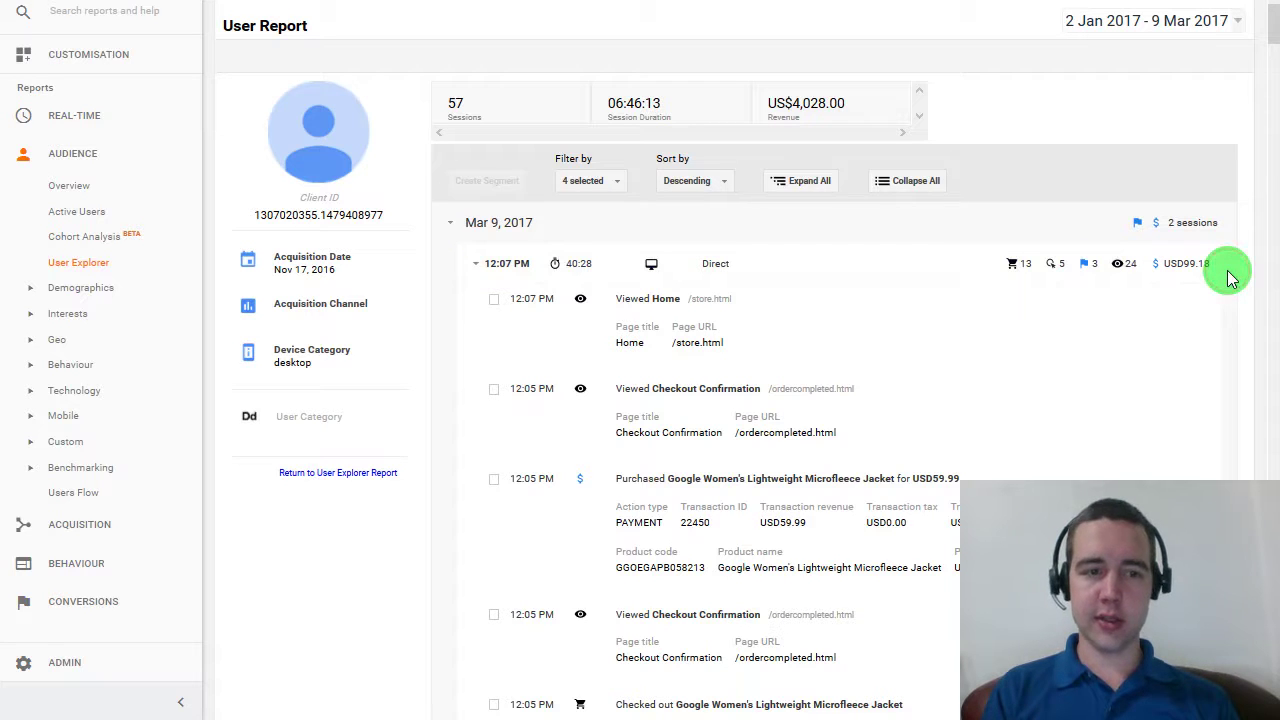
{"action": "mouse_move", "coordinate": [1017, 270]}
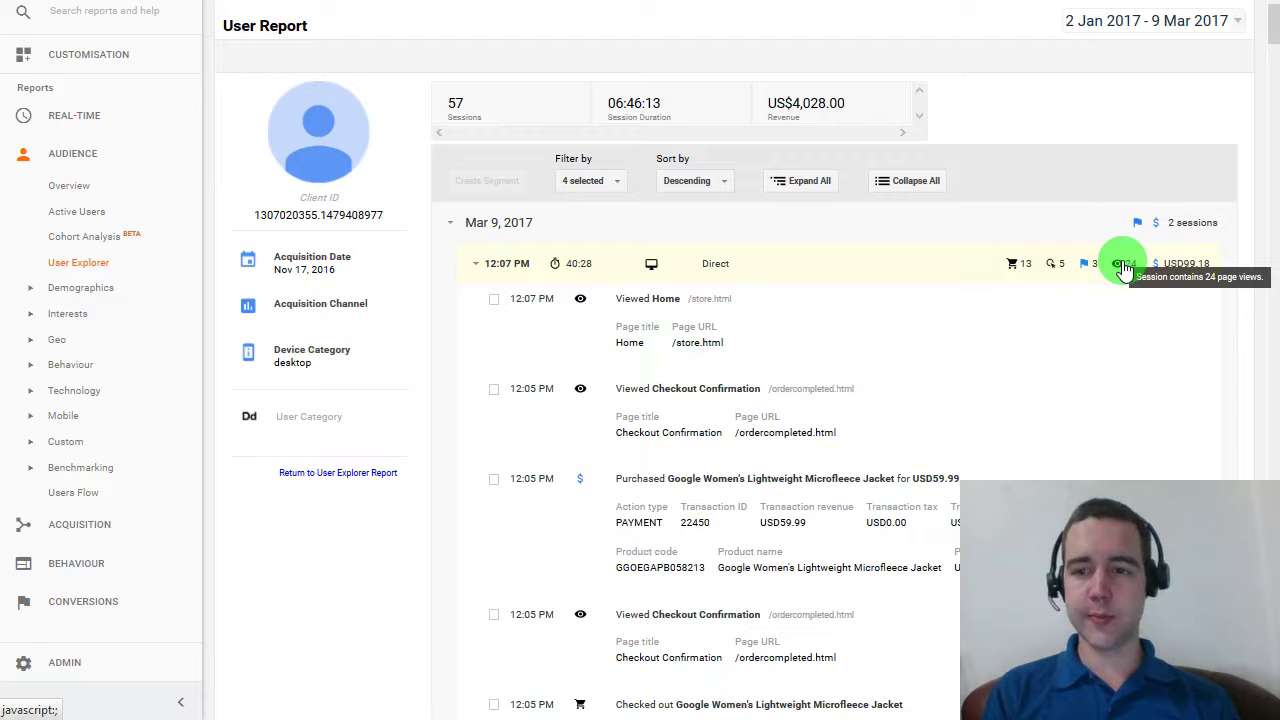
{"action": "left_click", "coordinate": [1015, 265]}
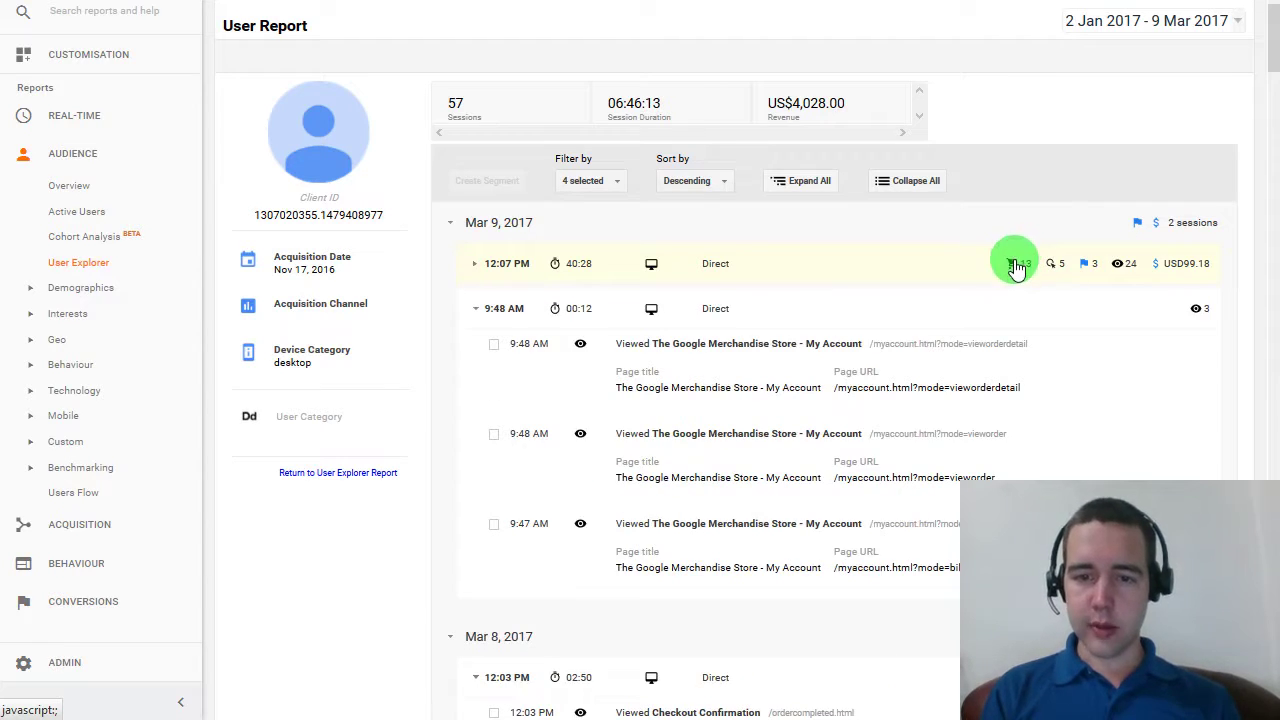
{"action": "left_click", "coordinate": [1015, 266]}
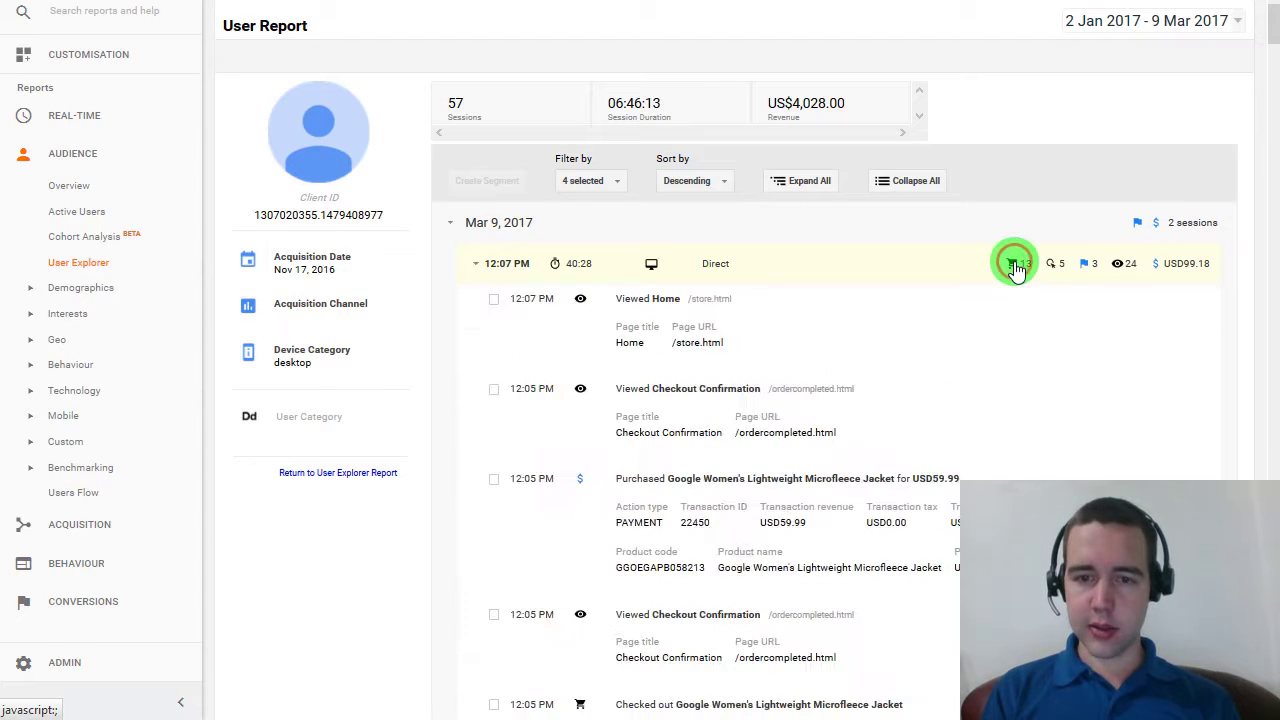
{"action": "left_click", "coordinate": [1015, 266]}
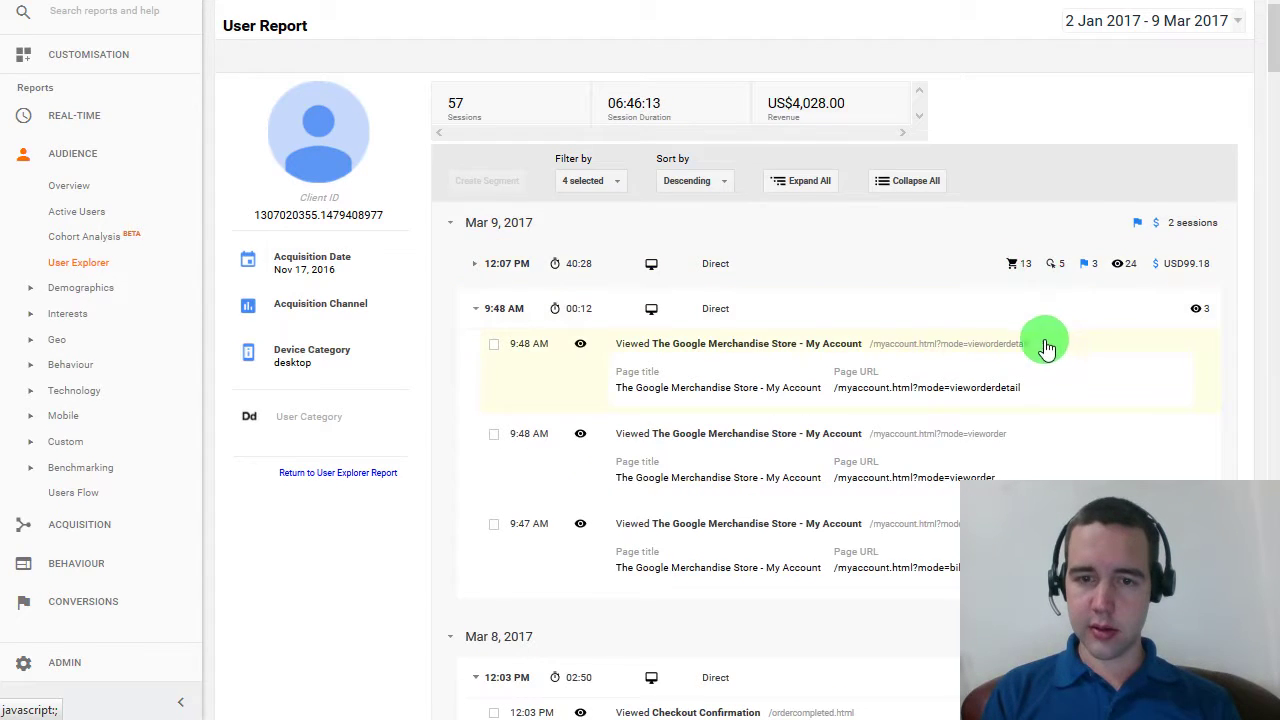